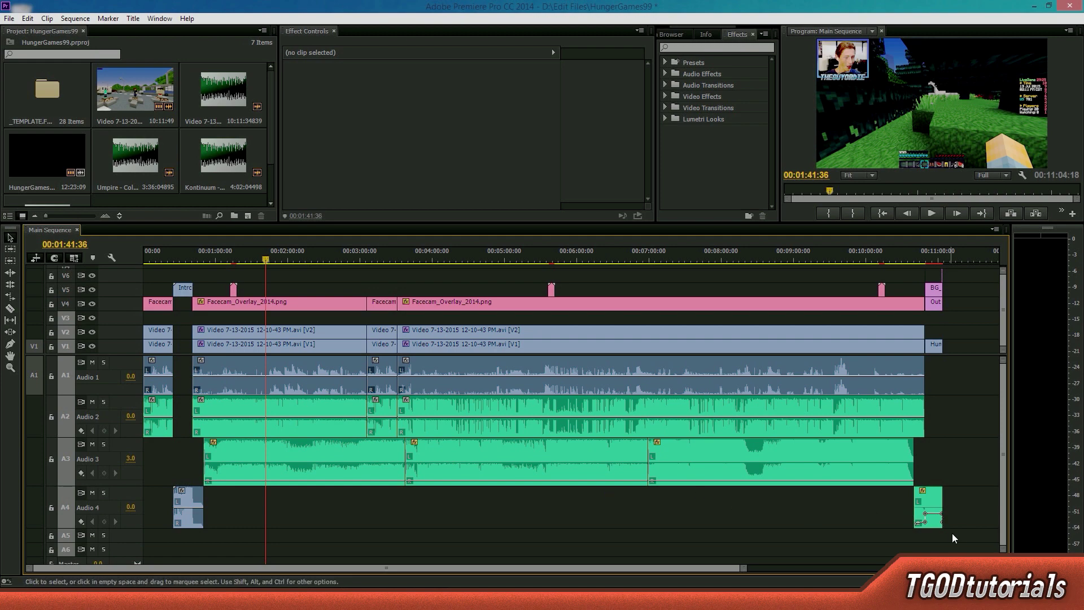
Select all the timeline clips and open File > Export > Media for Main Sequence.
drag(958, 540, 961, 496)
drag(953, 536, 967, 520)
click(13, 18)
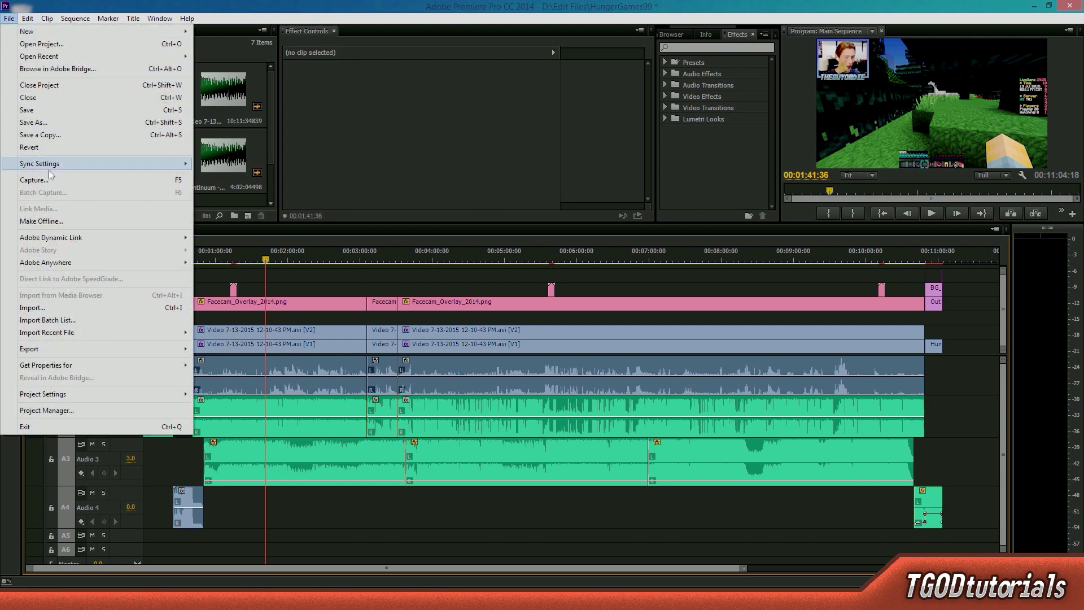
mouse_move(58, 353)
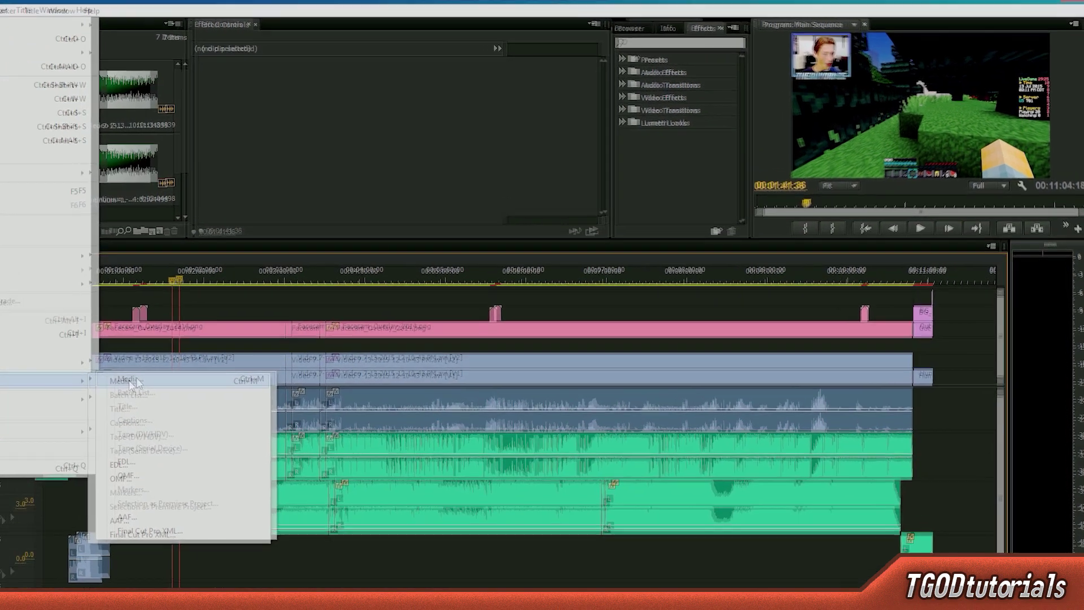
click(226, 350)
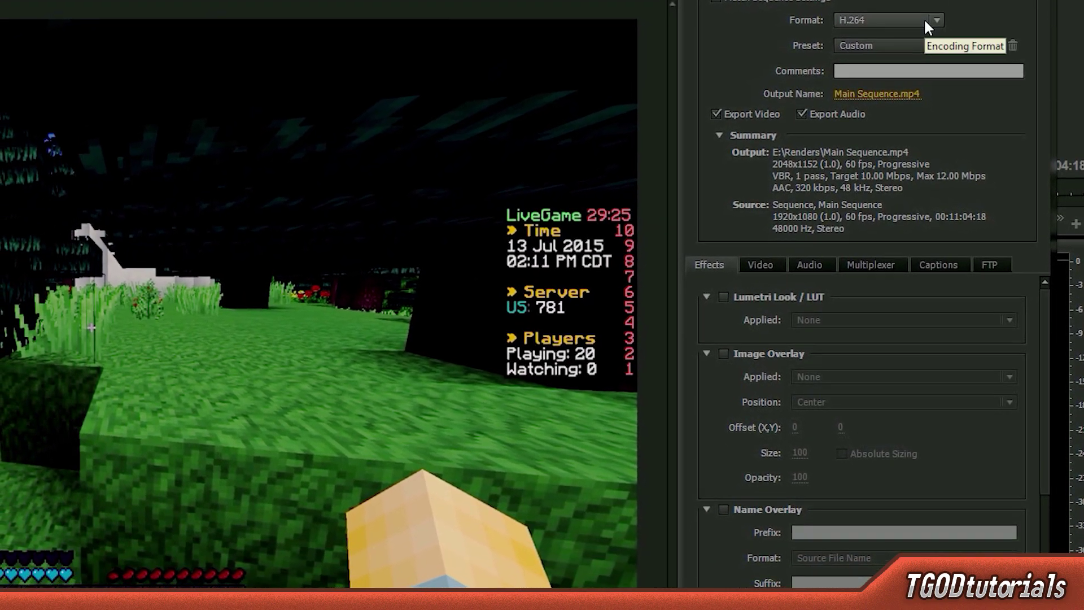
click(924, 22)
click(891, 238)
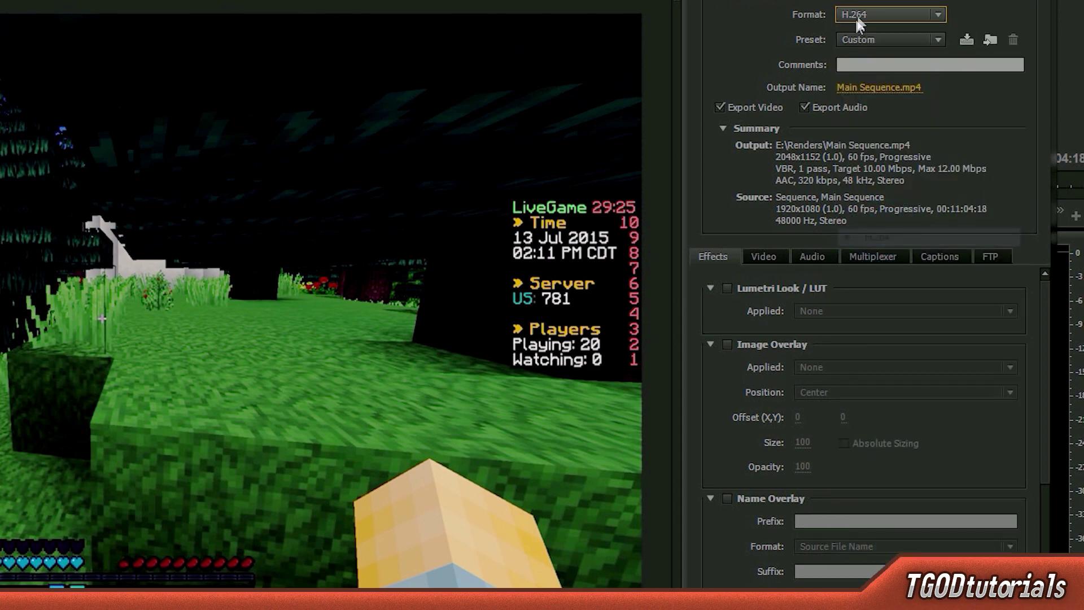
click(868, 14)
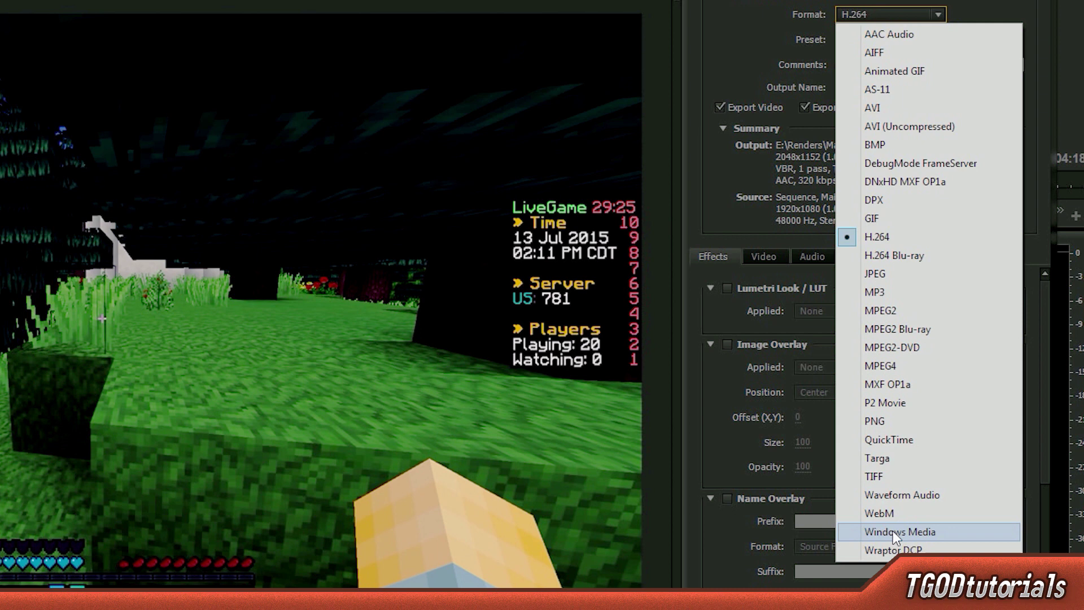
click(893, 243)
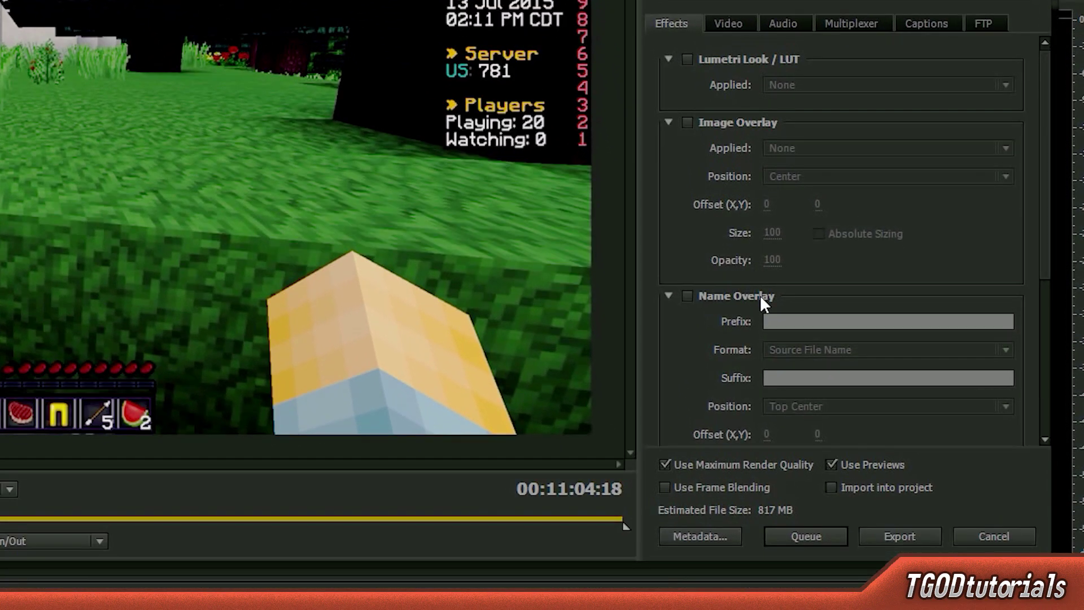
Leave the Lumetri Look / LUT effect turned off.
scroll(760, 295, down, 5)
scroll(760, 299, up, 5)
click(687, 60)
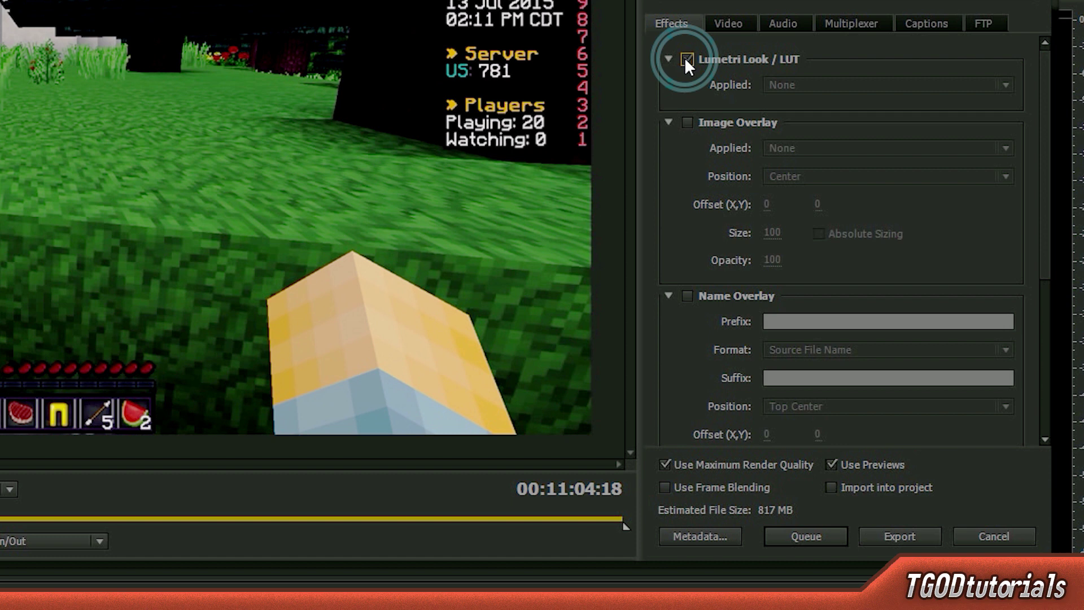
click(686, 60)
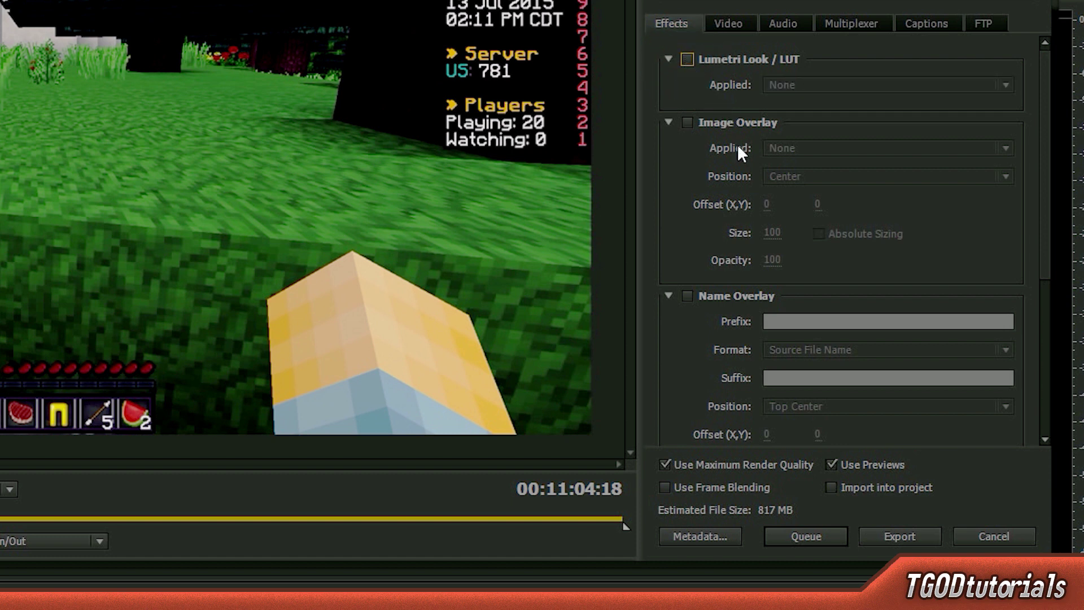
Collapse the Lumetri Look / LUT, Image, Name and Timecode Overlay sections.
scroll(735, 137, down, 5)
scroll(753, 90, up, 5)
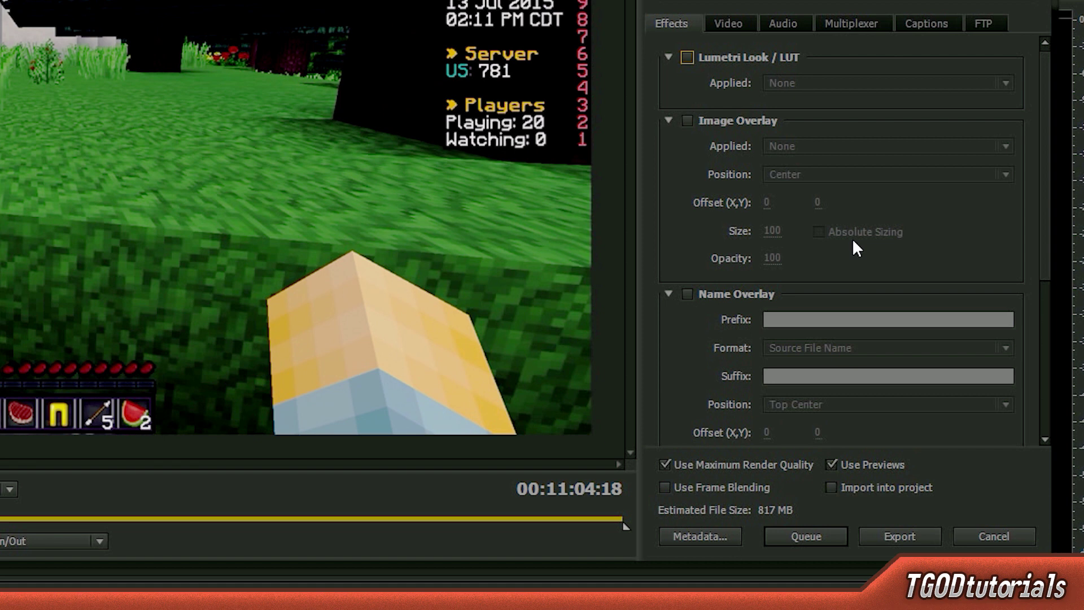
scroll(852, 238, down, 5)
scroll(853, 238, up, 5)
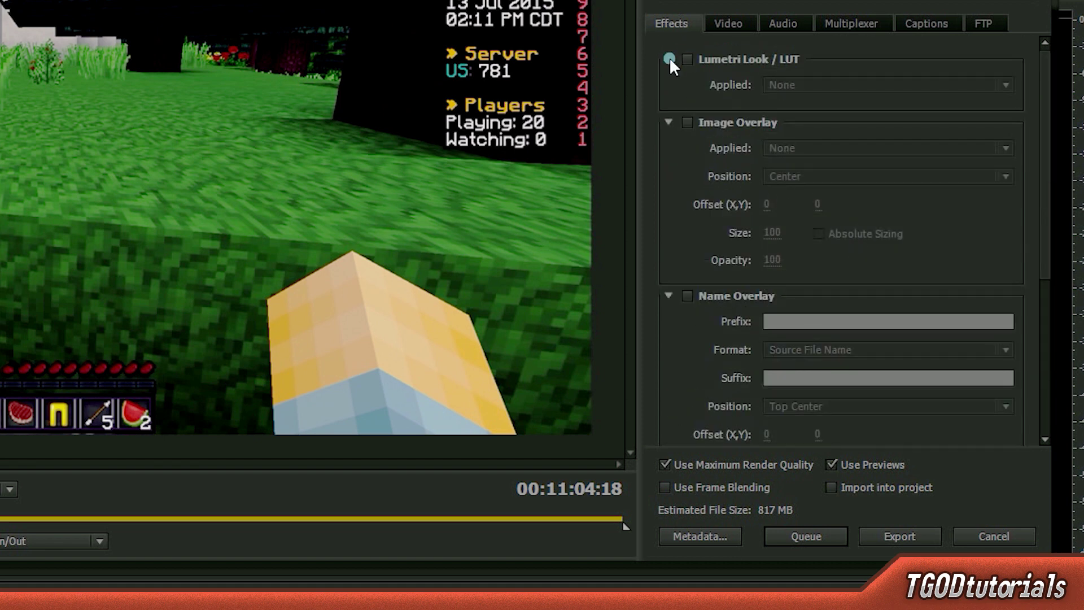
click(668, 59)
click(667, 84)
click(669, 110)
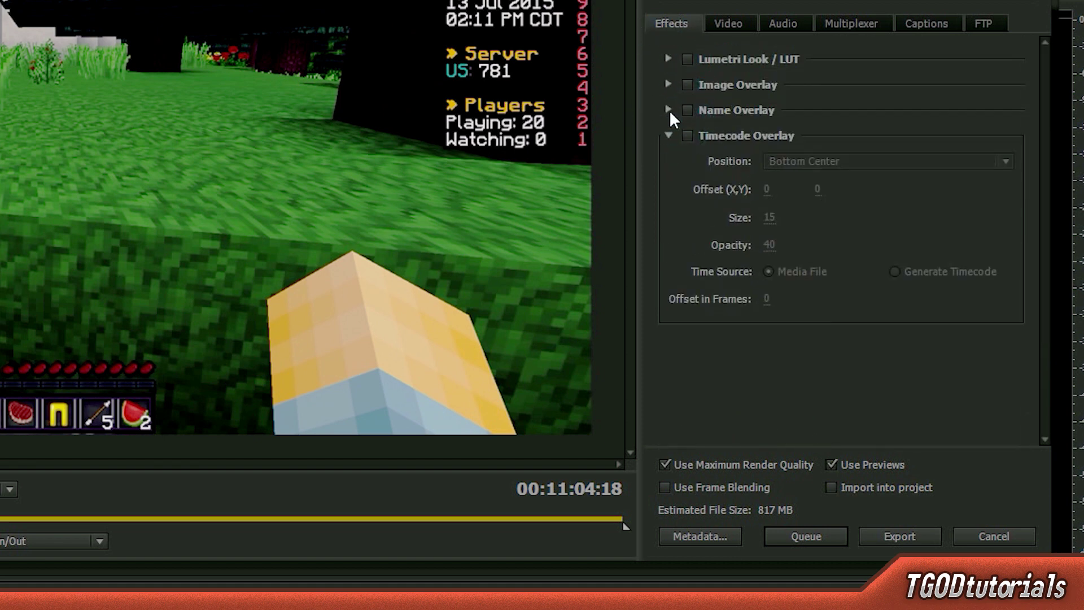
click(668, 136)
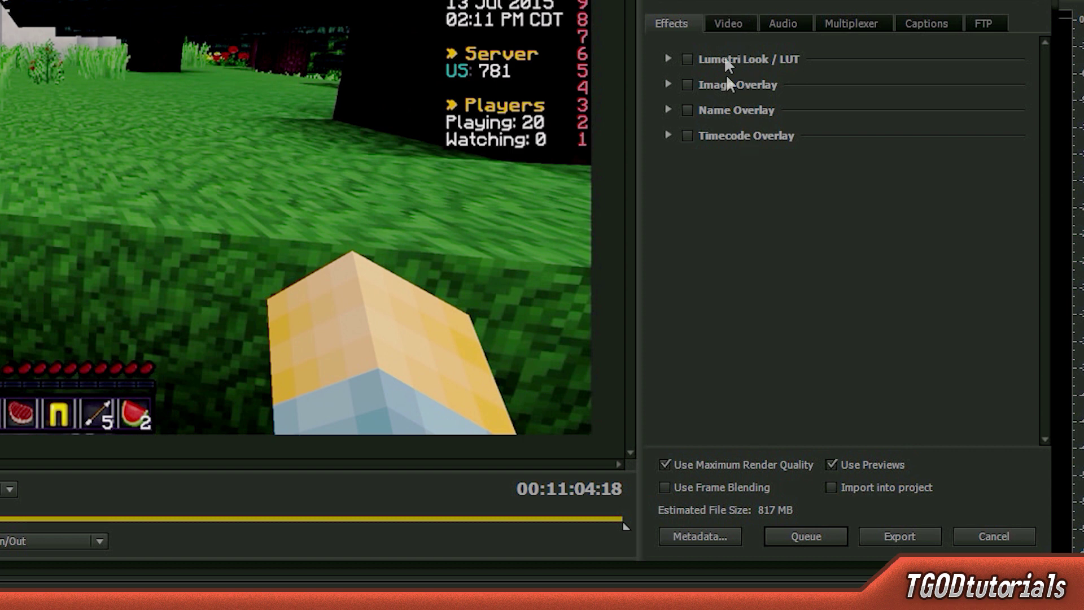
On the Video tab, uncheck the Frame Rate, Aspect, TV Standard, Profile and Level boxes.
click(725, 25)
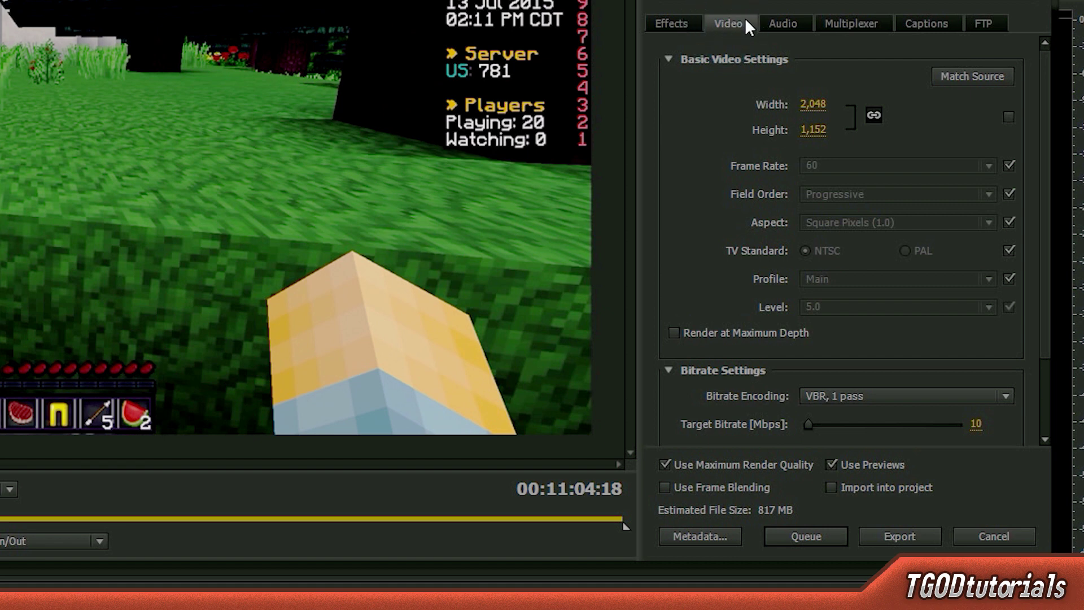
click(1005, 164)
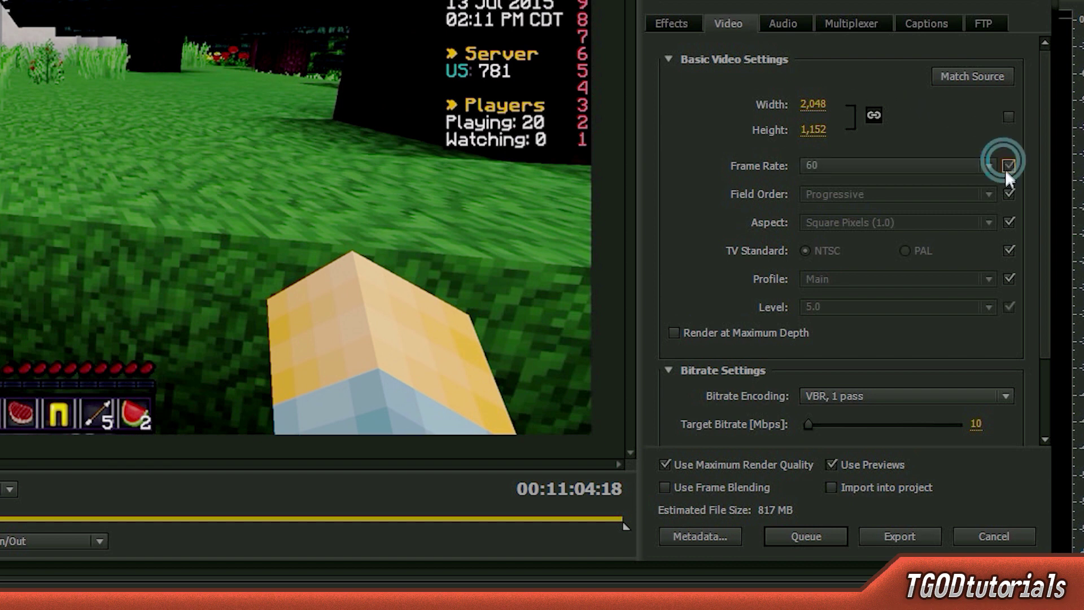
click(1008, 222)
click(1008, 250)
click(1008, 279)
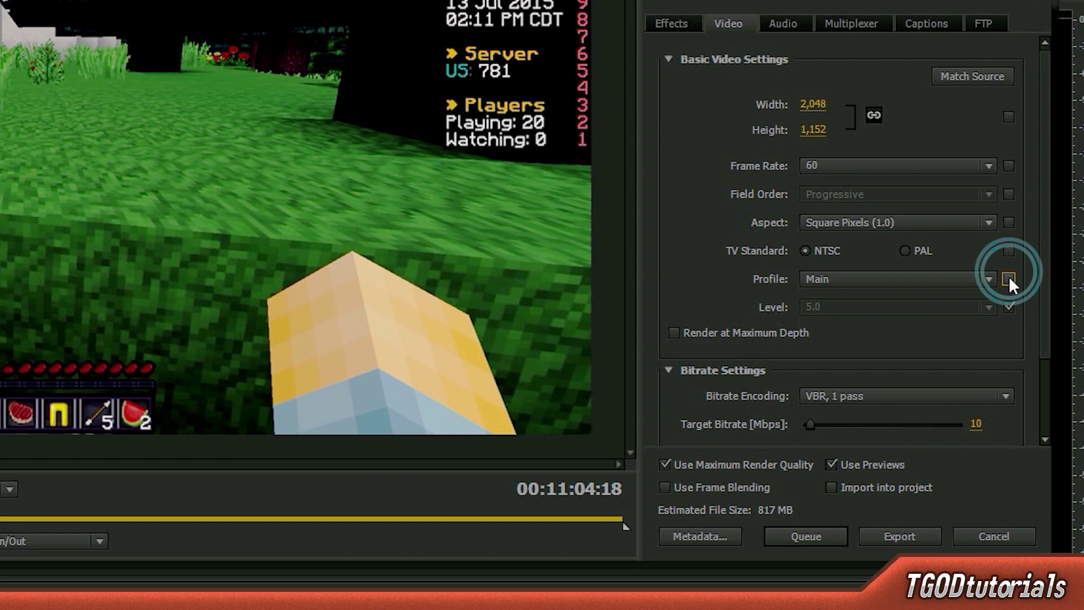
click(1009, 307)
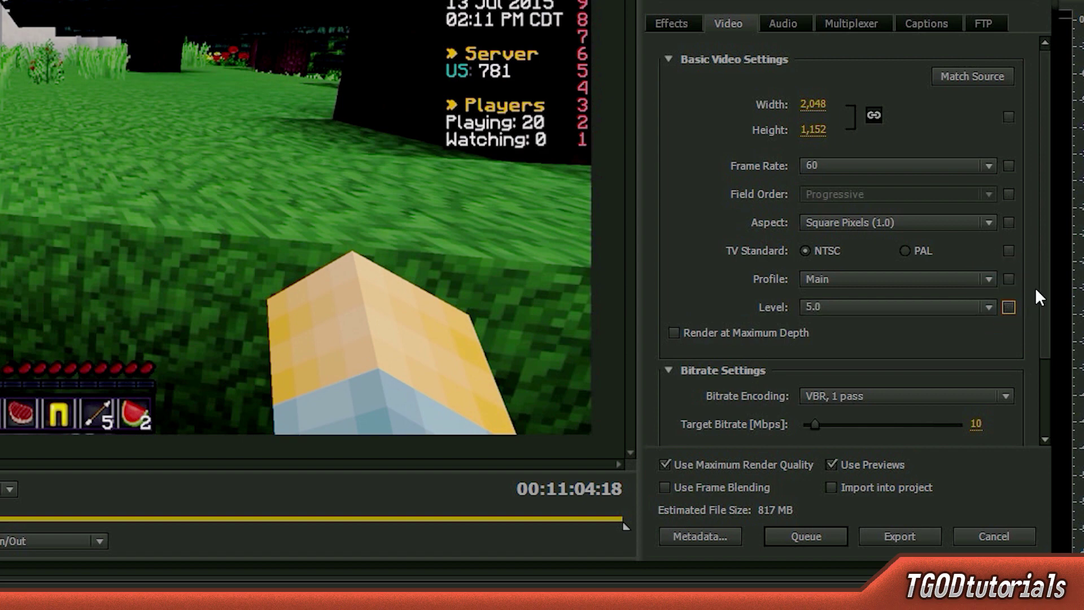
Set the encoding Level to 5.1.
scroll(1036, 339, down, 3)
scroll(1020, 390, up, 3)
click(856, 308)
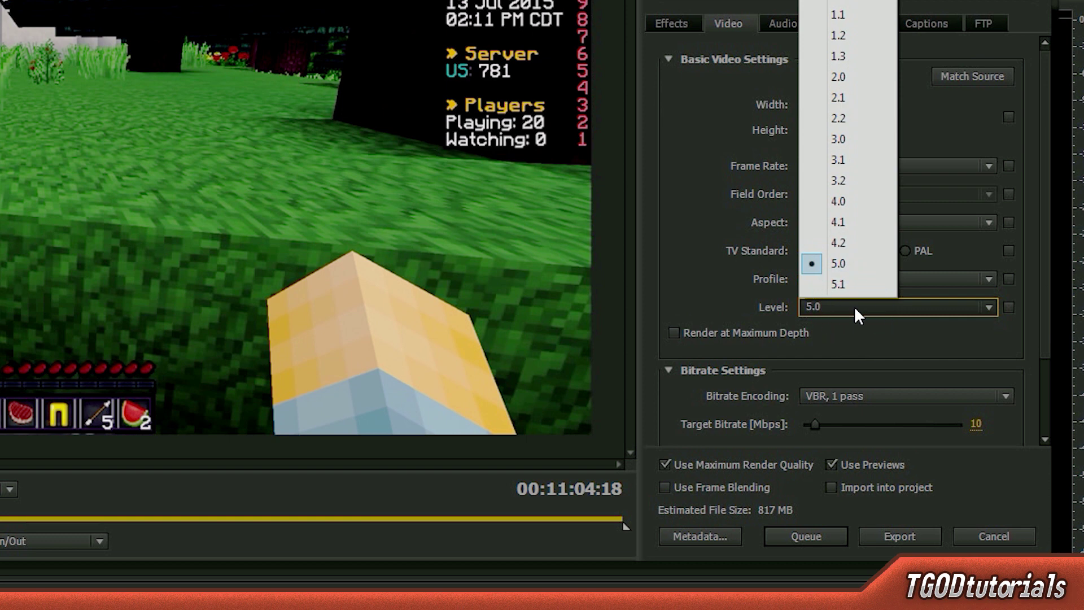
click(847, 284)
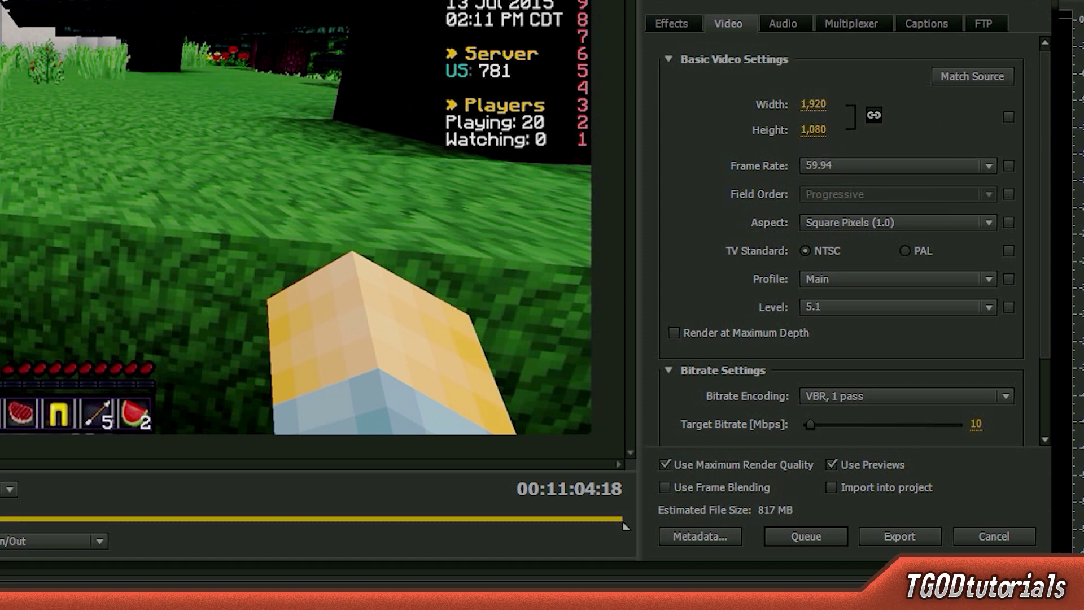
Set the output width to 2560 so the height follows to 1440.
click(815, 103)
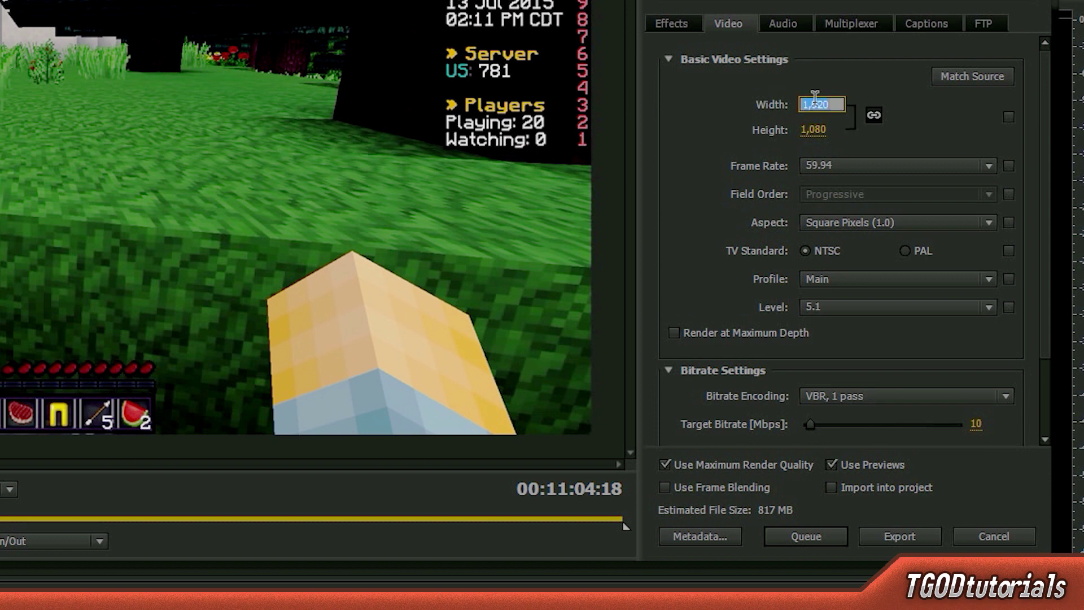
text(2560)
click(939, 118)
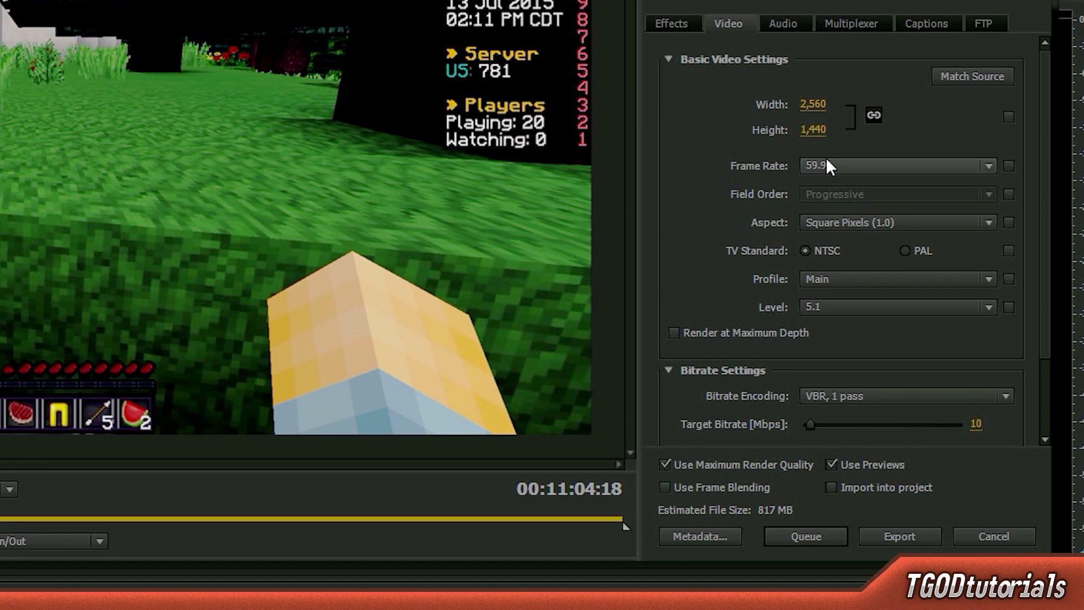
Set the frame rate to 60 and keep Square Pixels (1.0) aspect.
click(826, 161)
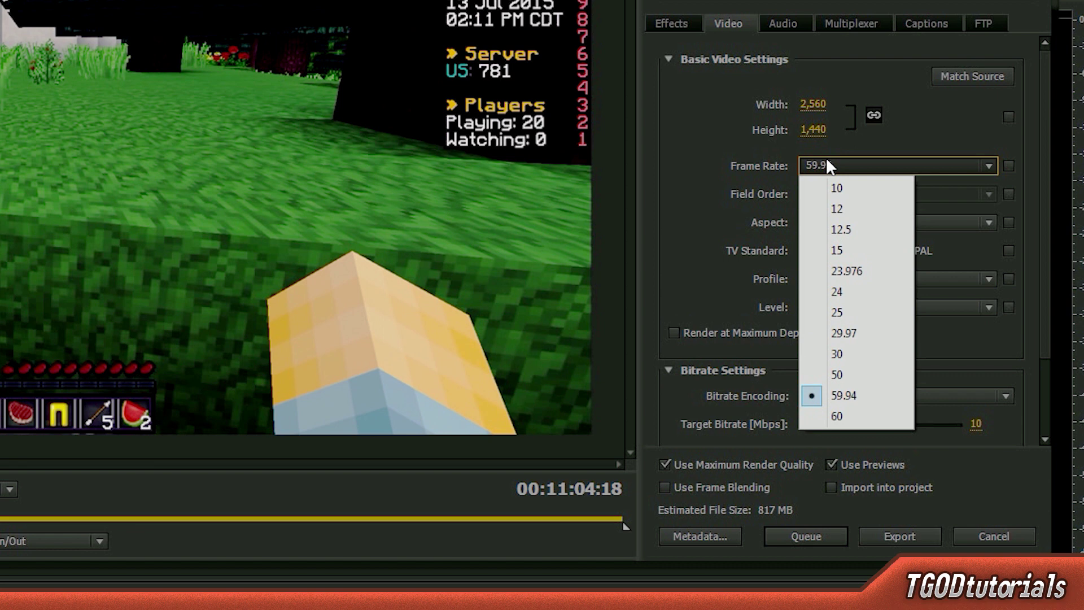
click(827, 161)
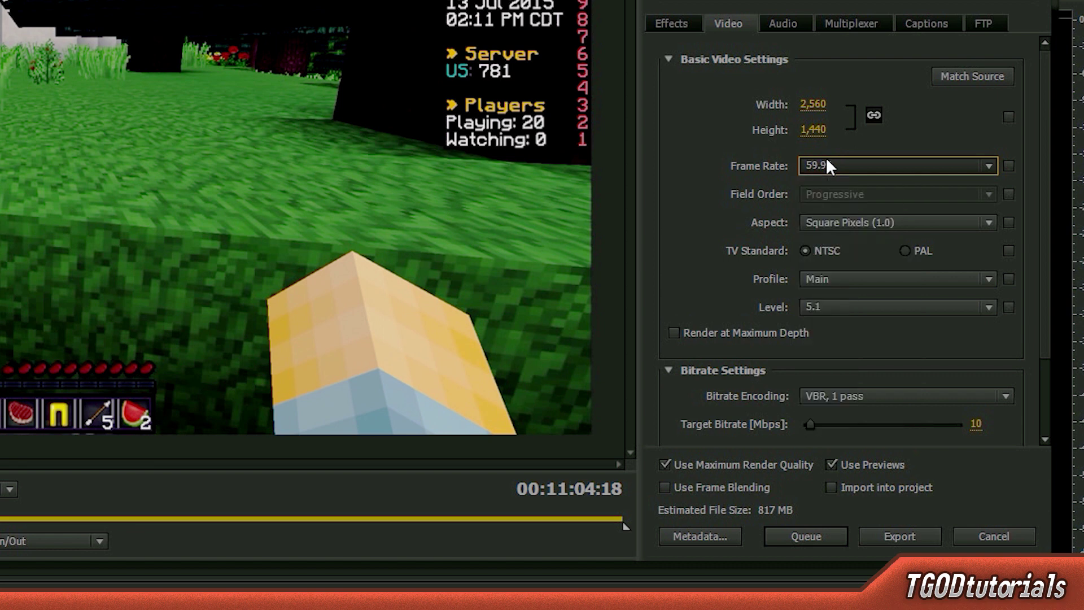
click(827, 161)
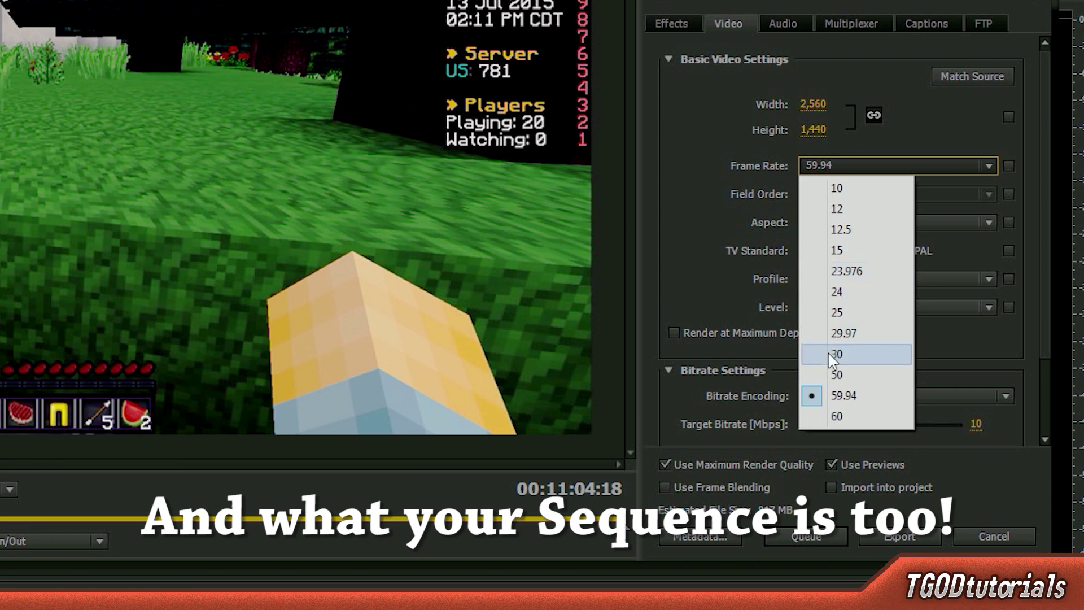
click(817, 408)
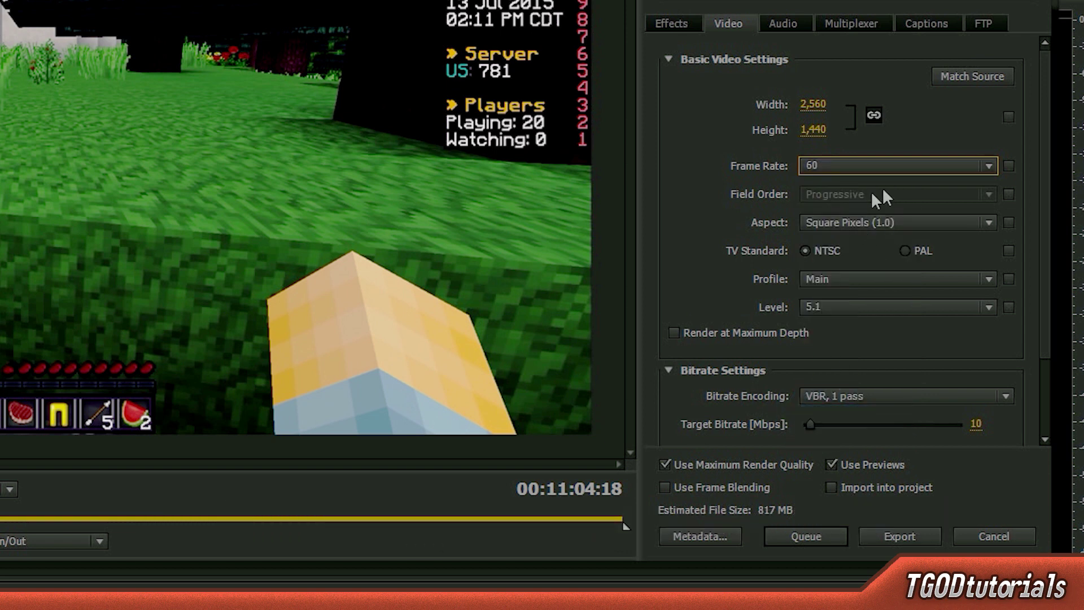
click(869, 222)
click(876, 252)
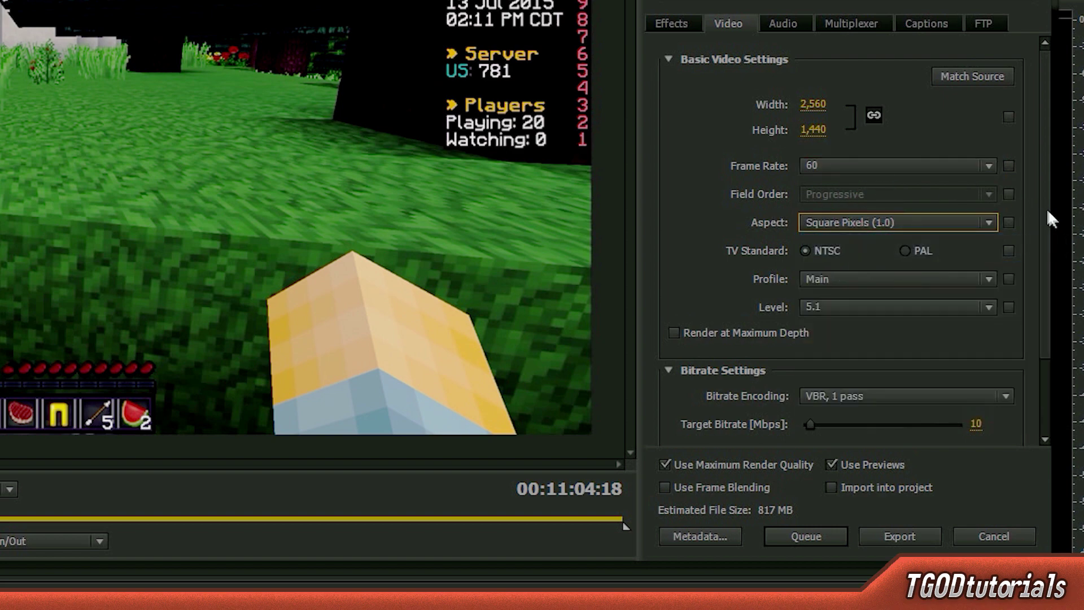
Choose NTSC, switch the profile to High, and enable Render at Maximum Depth.
drag(1046, 214, 1036, 289)
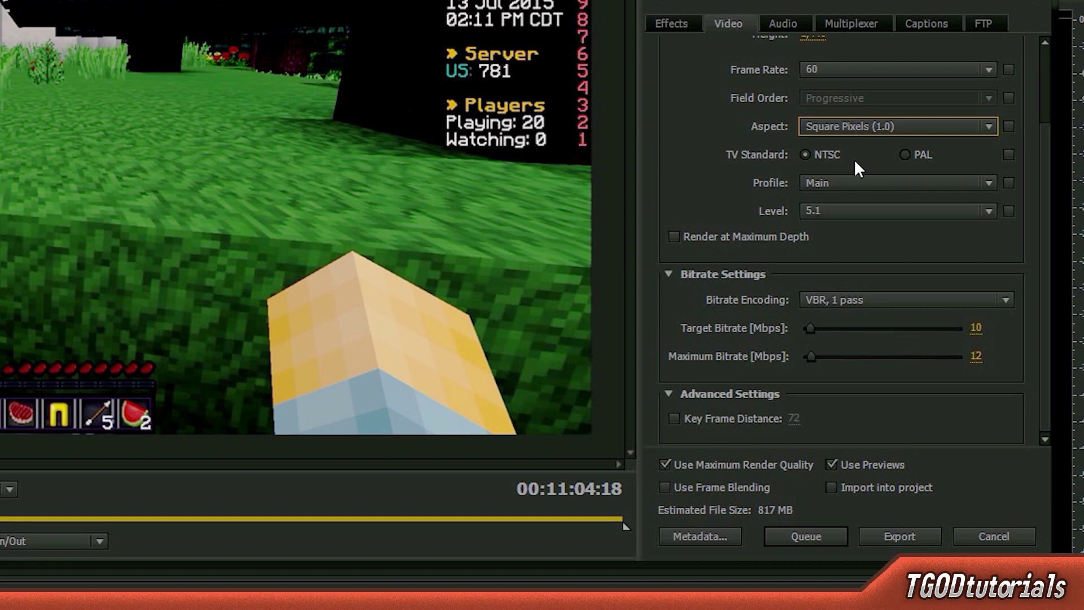
click(822, 157)
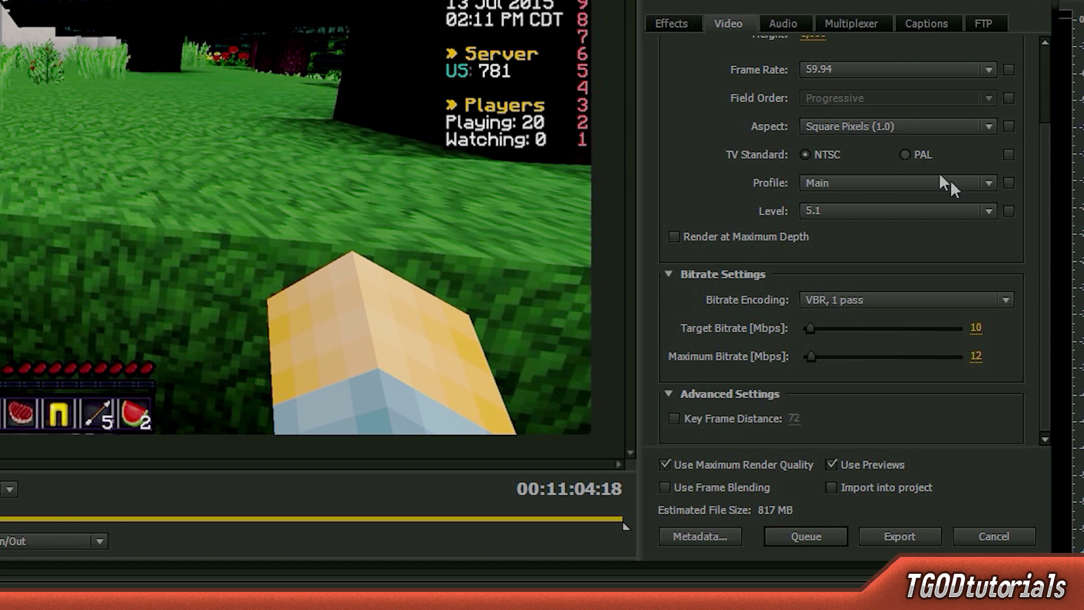
click(930, 184)
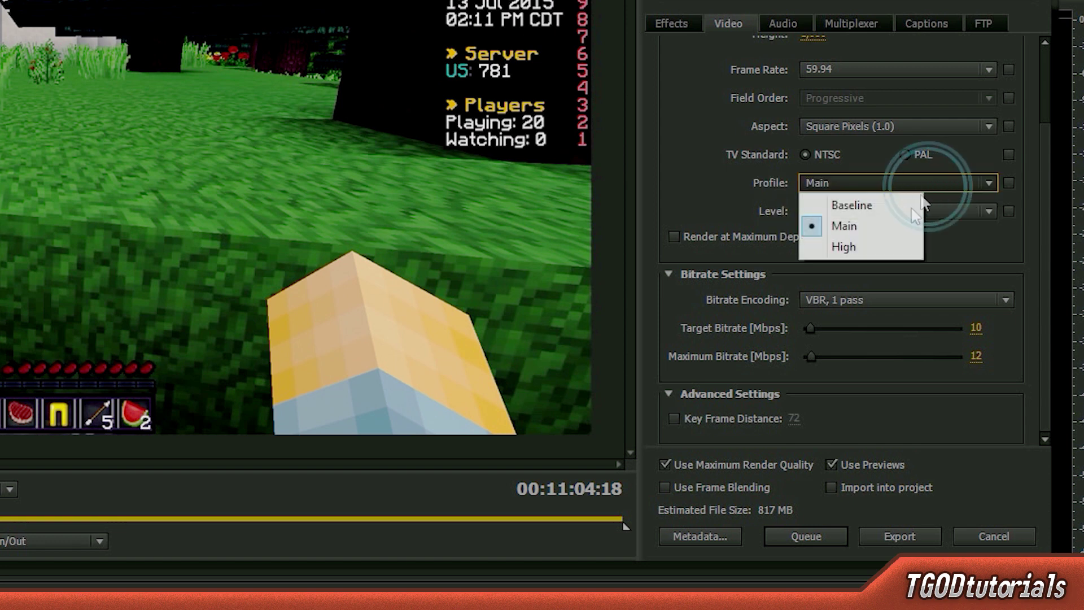
click(880, 247)
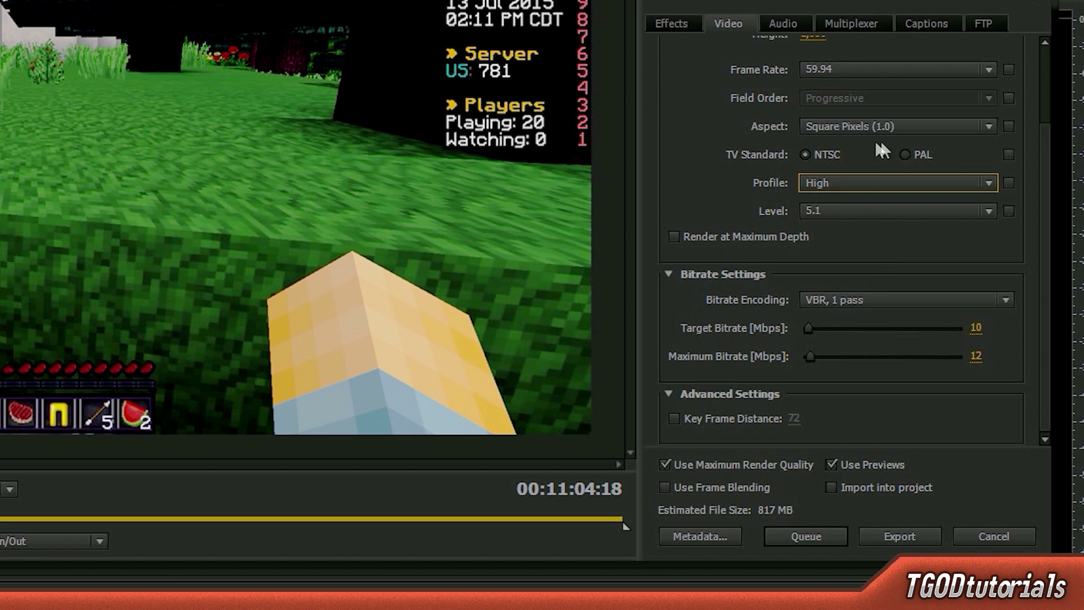
click(969, 183)
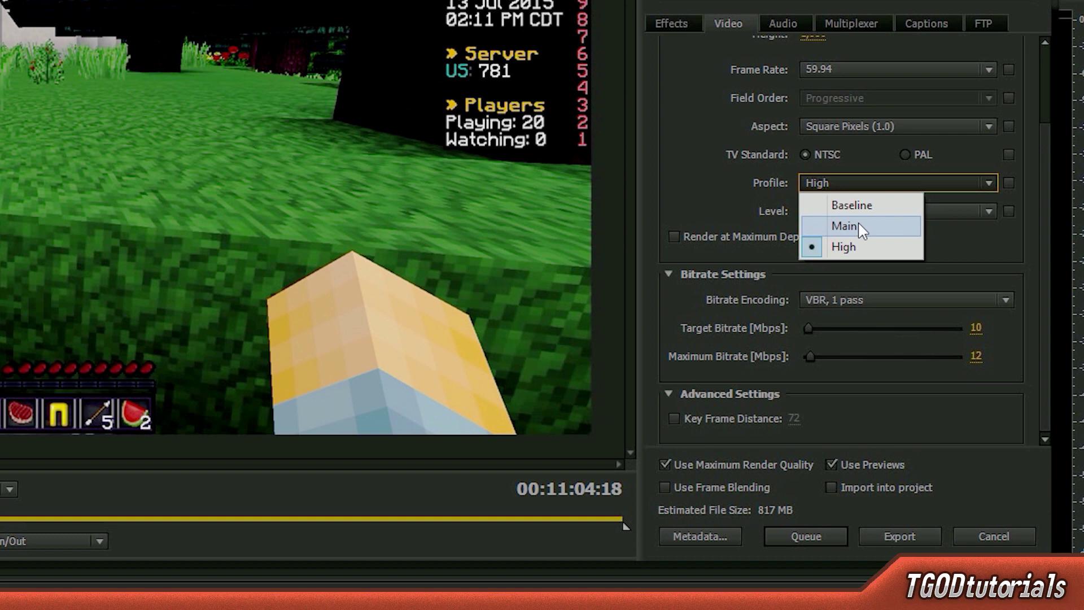
click(842, 250)
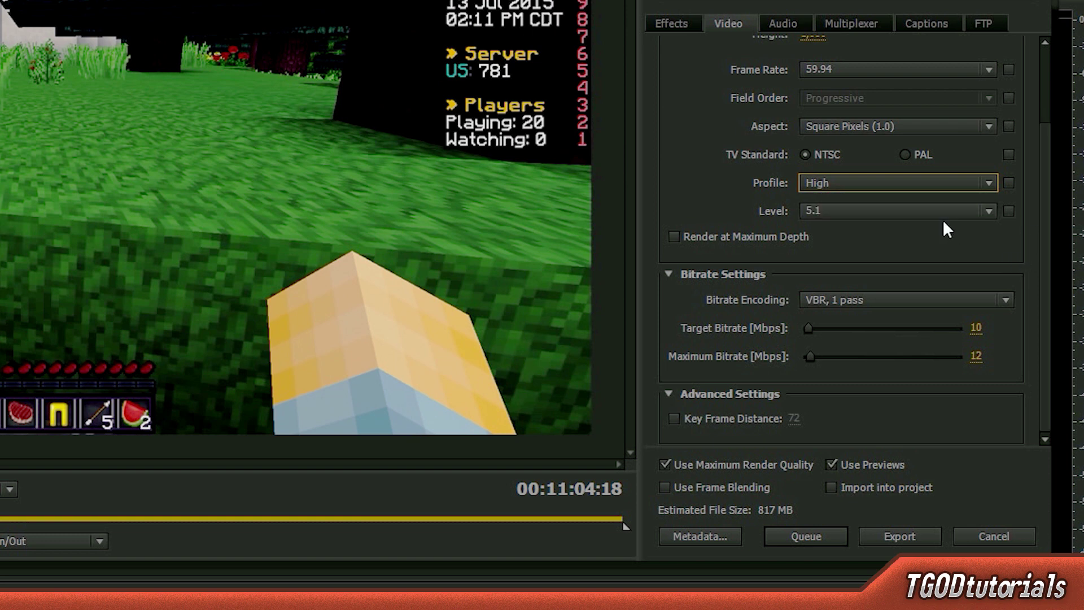
click(707, 238)
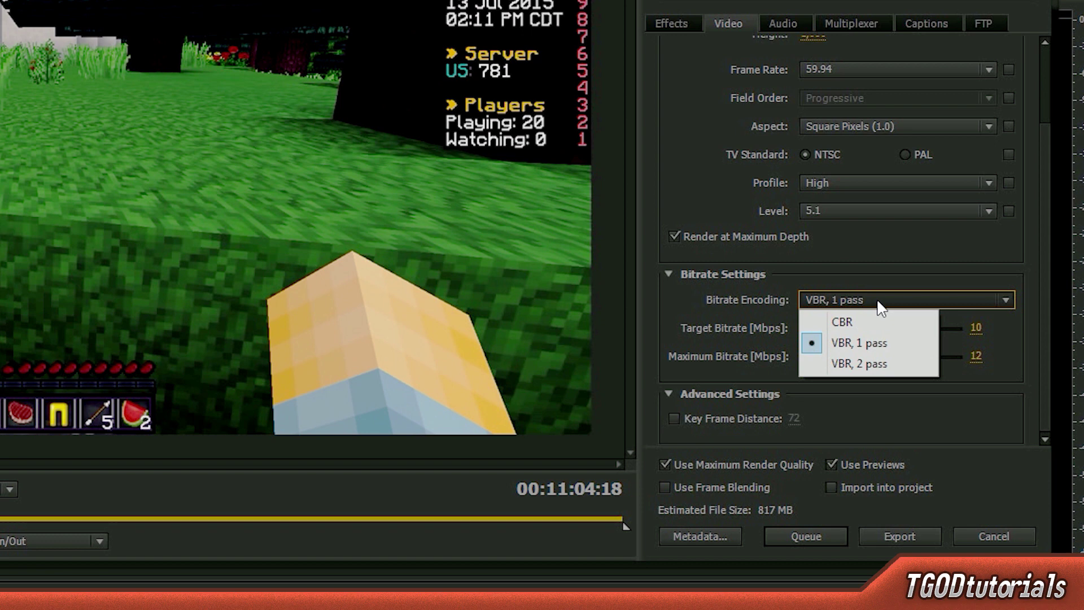
Switch bitrate encoding to VBR, 2 pass with 50 Mbps target and 75 Mbps maximum.
click(836, 365)
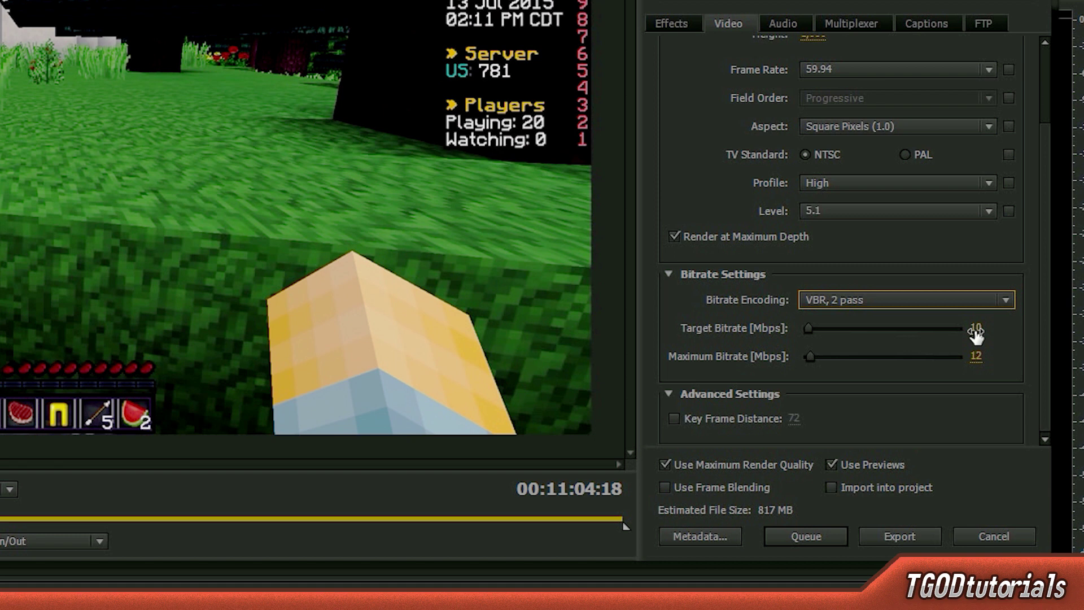
click(976, 330)
text(50)
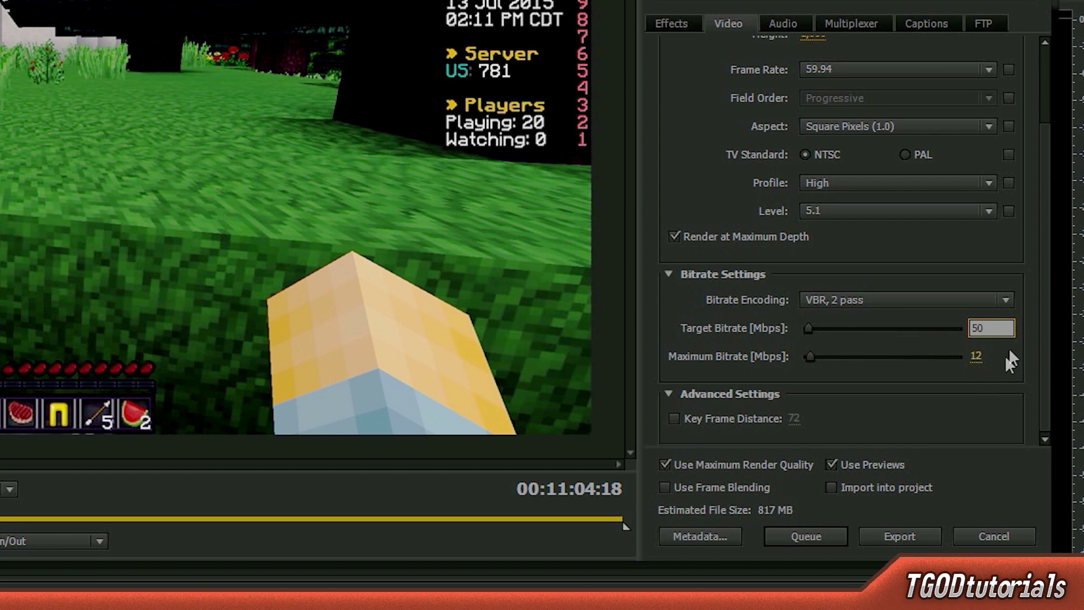
click(974, 357)
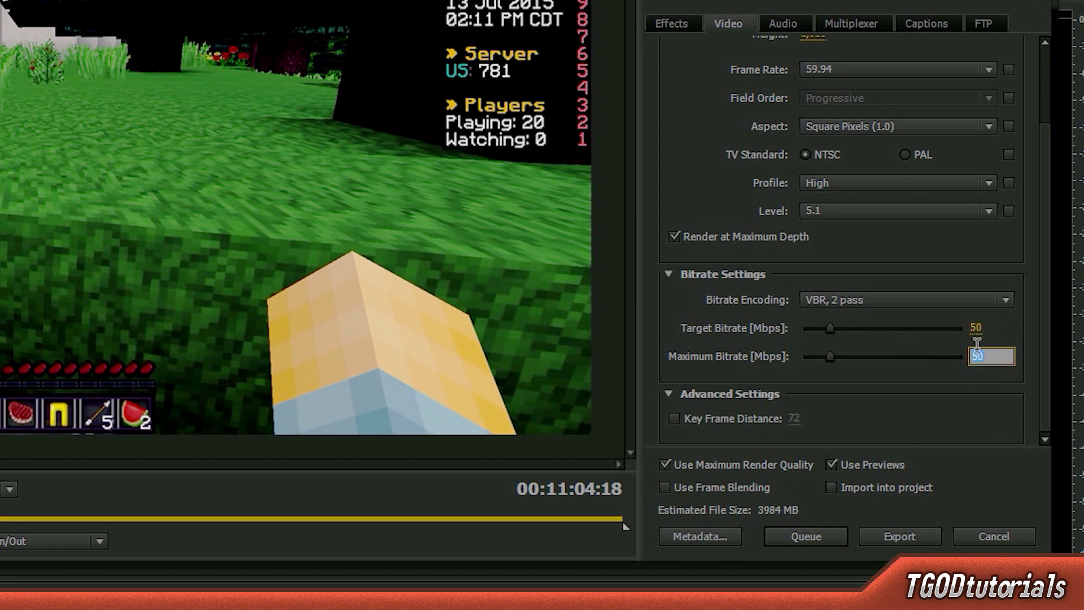
text(75)
key(Return)
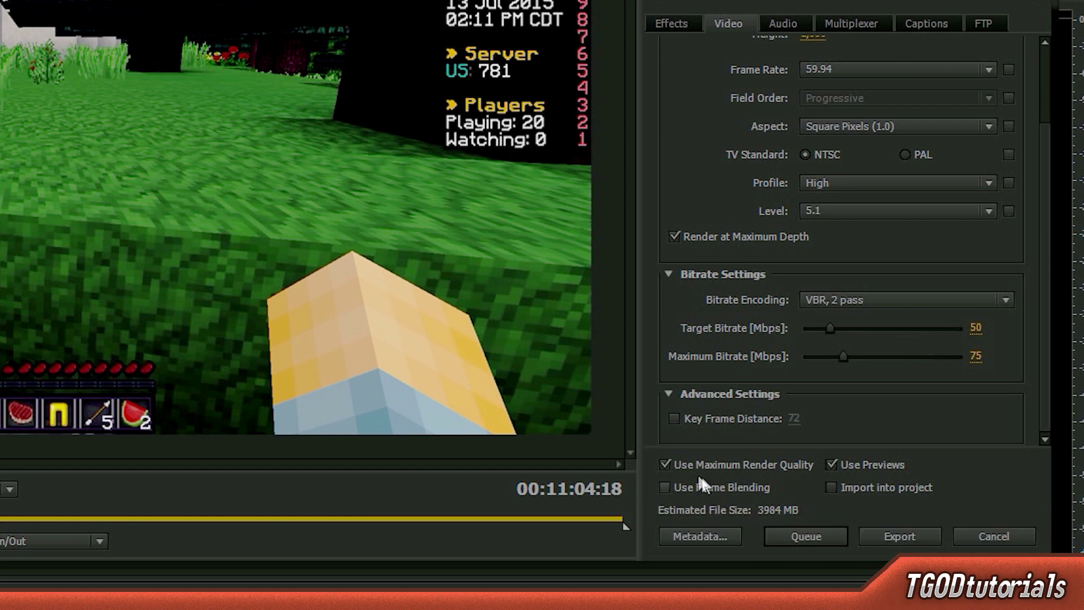
On the Audio tab, keep AAC format and codec and set sample rate to 44100 Hz.
click(798, 27)
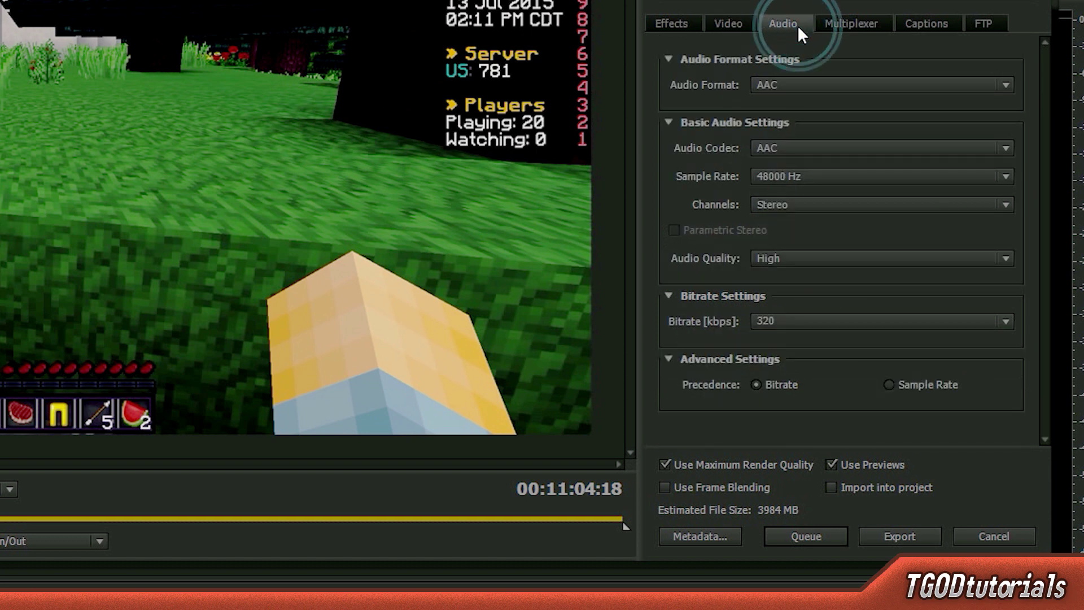
click(783, 83)
click(784, 105)
click(791, 148)
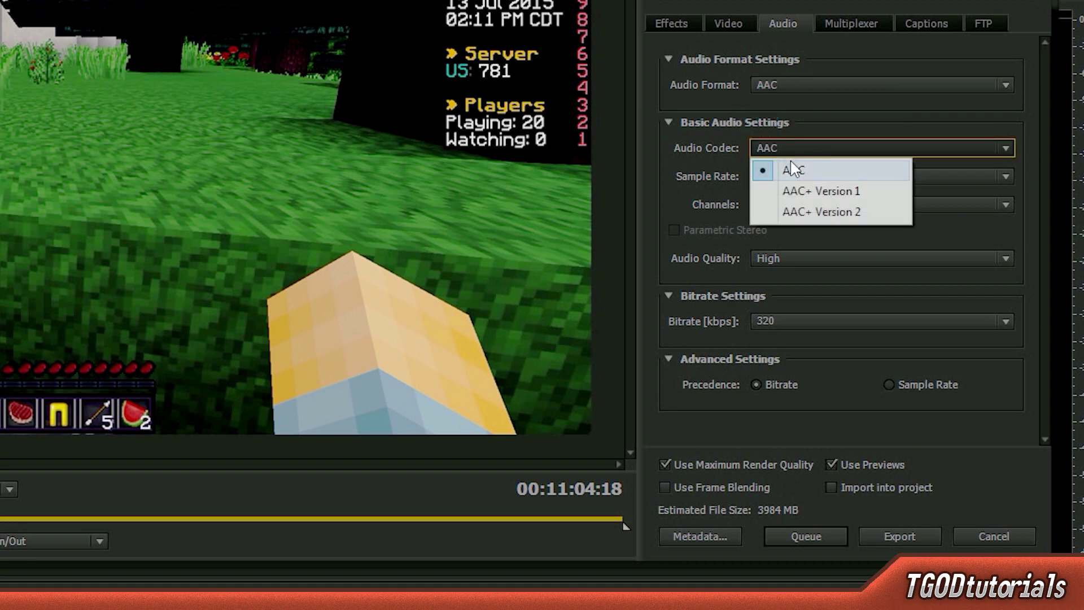
click(791, 165)
click(792, 177)
click(802, 219)
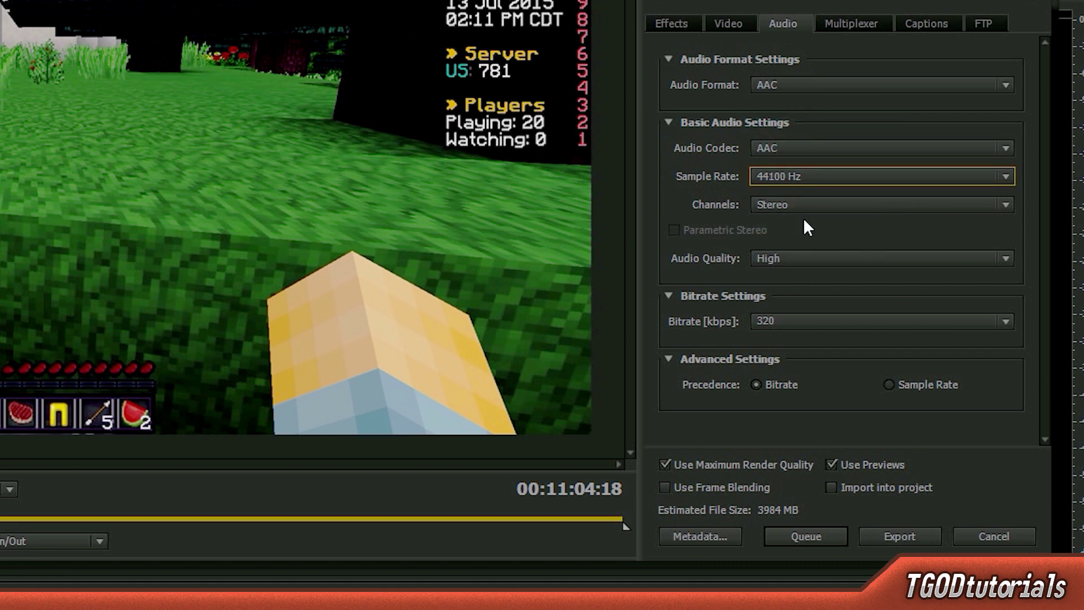
Keep the audio channels on Stereo.
click(807, 207)
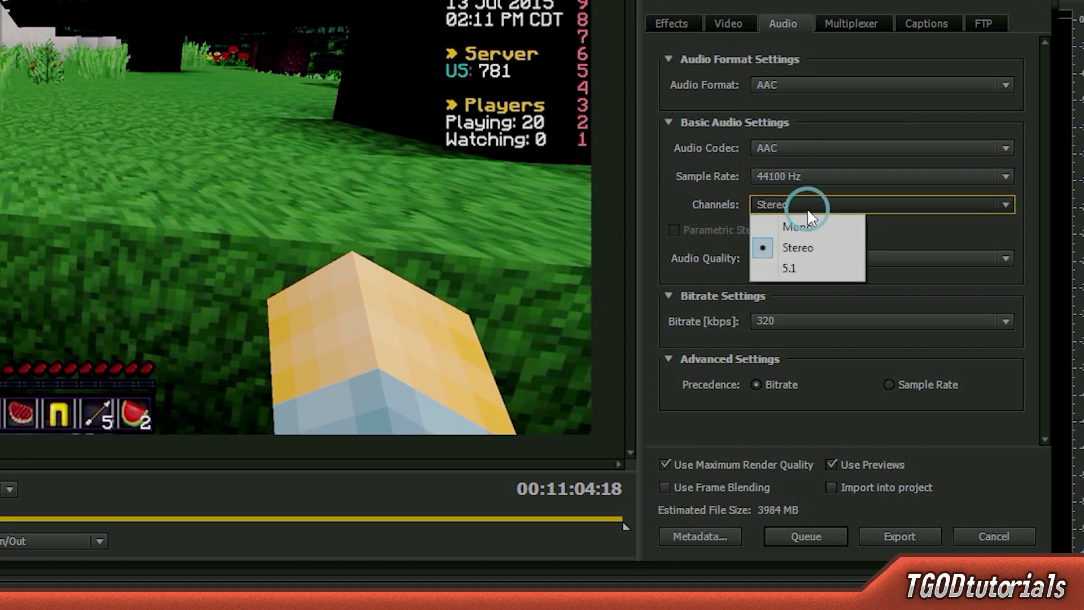
click(806, 246)
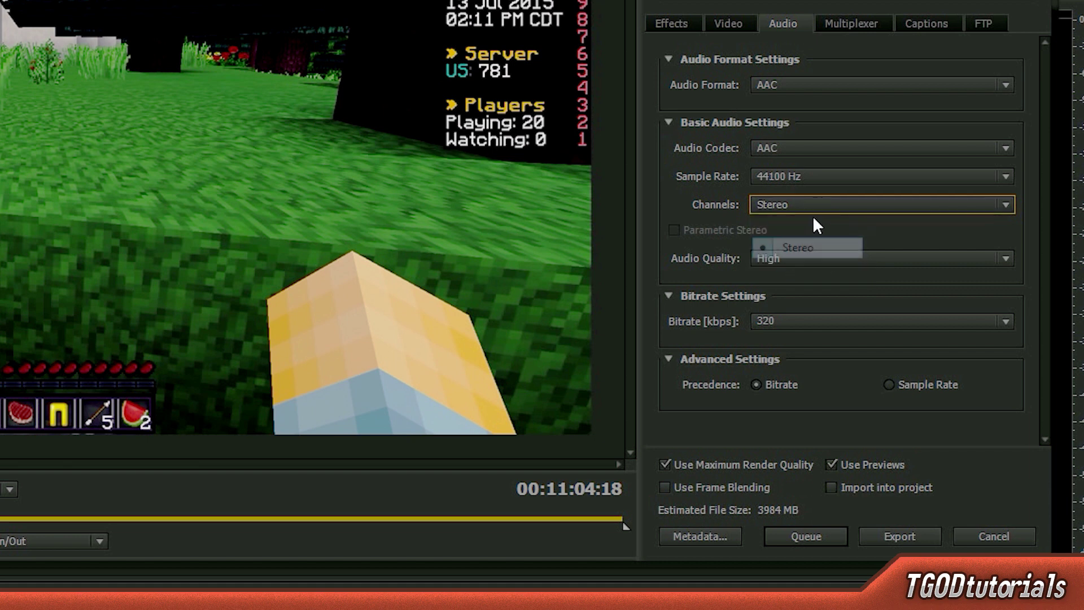
click(817, 205)
click(810, 247)
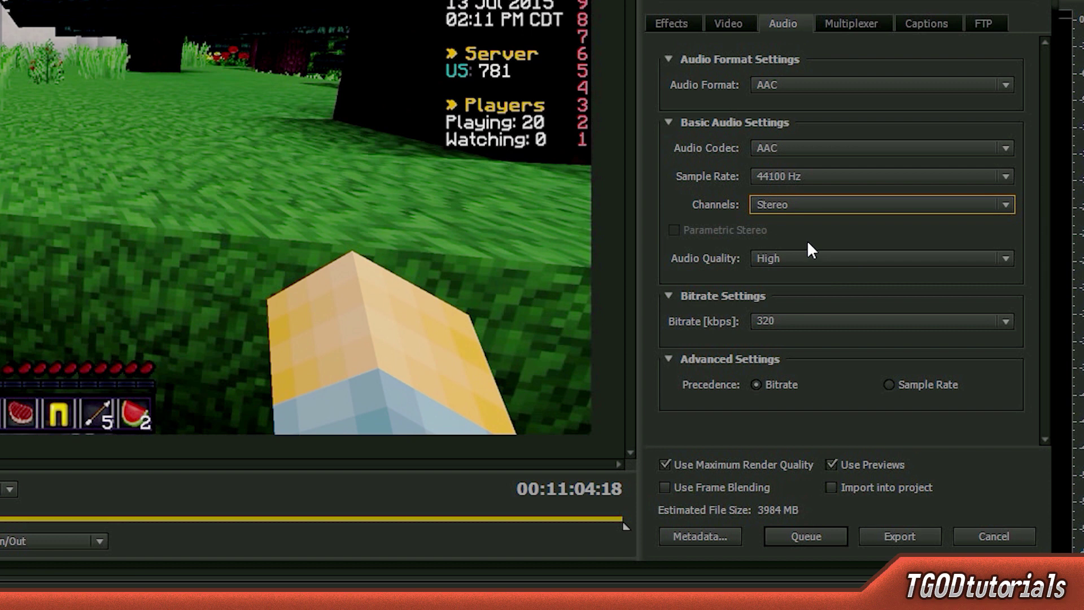
click(806, 209)
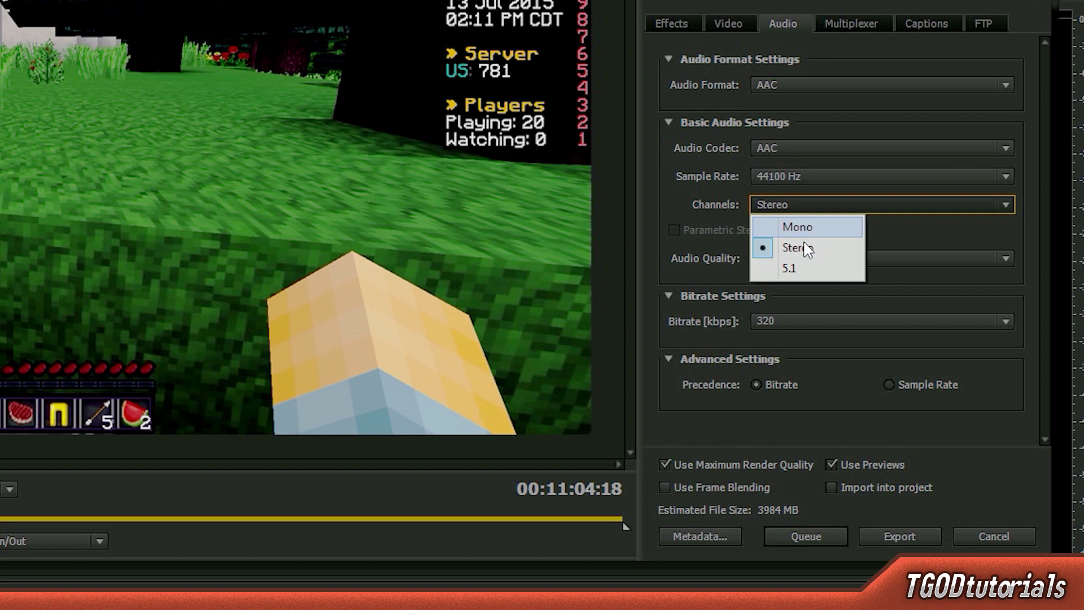
click(735, 27)
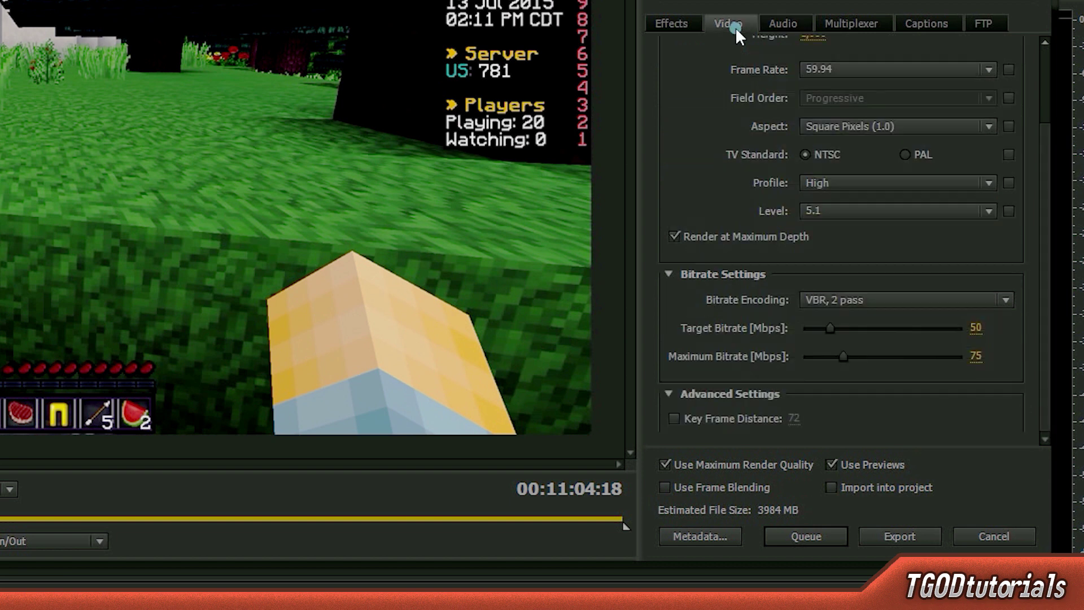
click(790, 26)
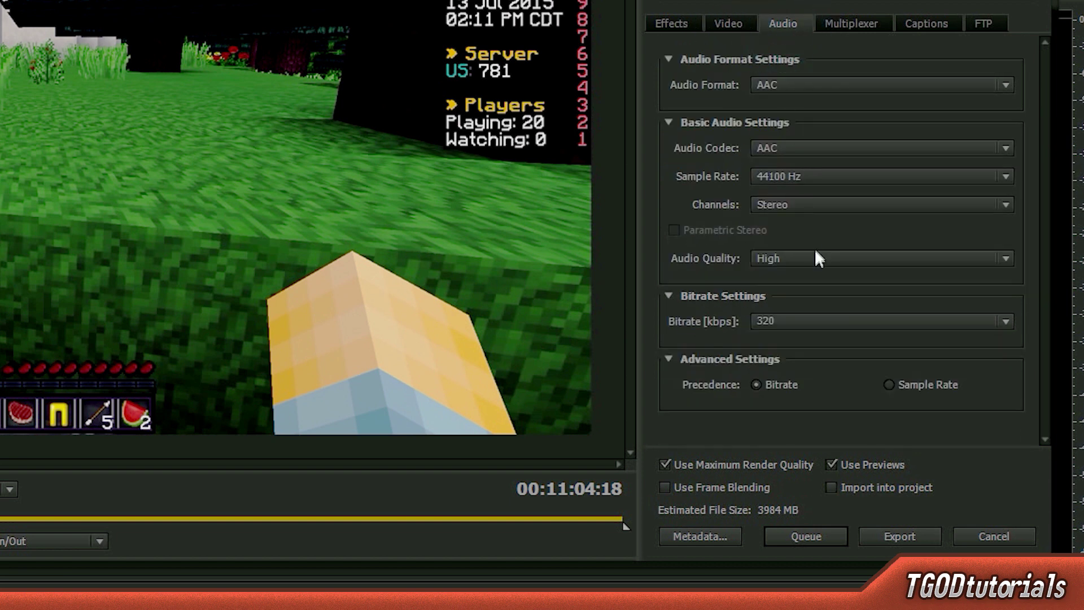
click(817, 203)
click(801, 250)
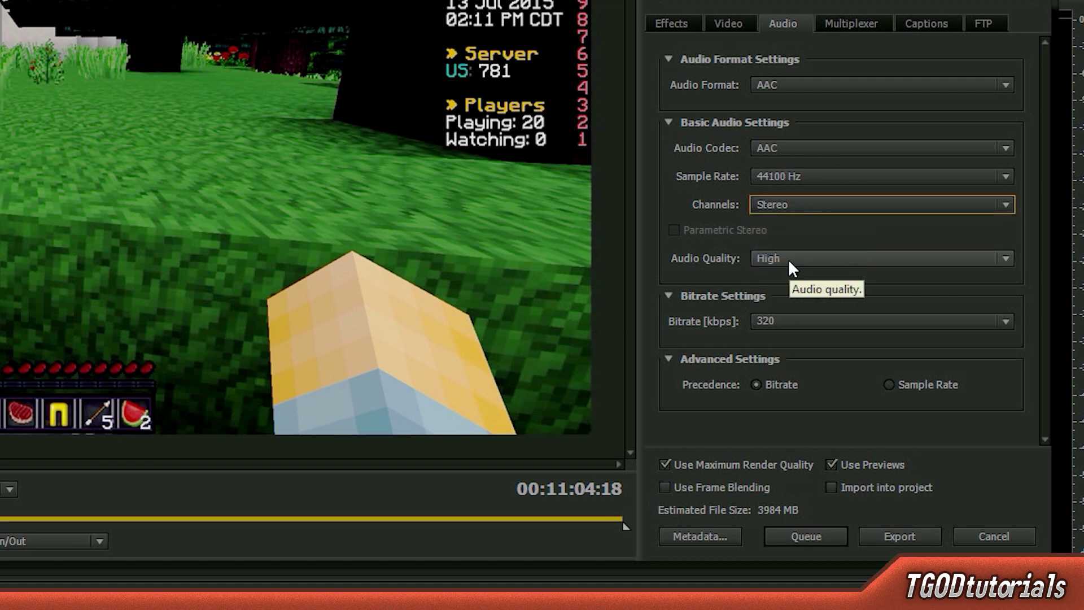
Keep High audio quality and set the audio bitrate to 128 kbps.
click(789, 259)
click(804, 325)
click(800, 317)
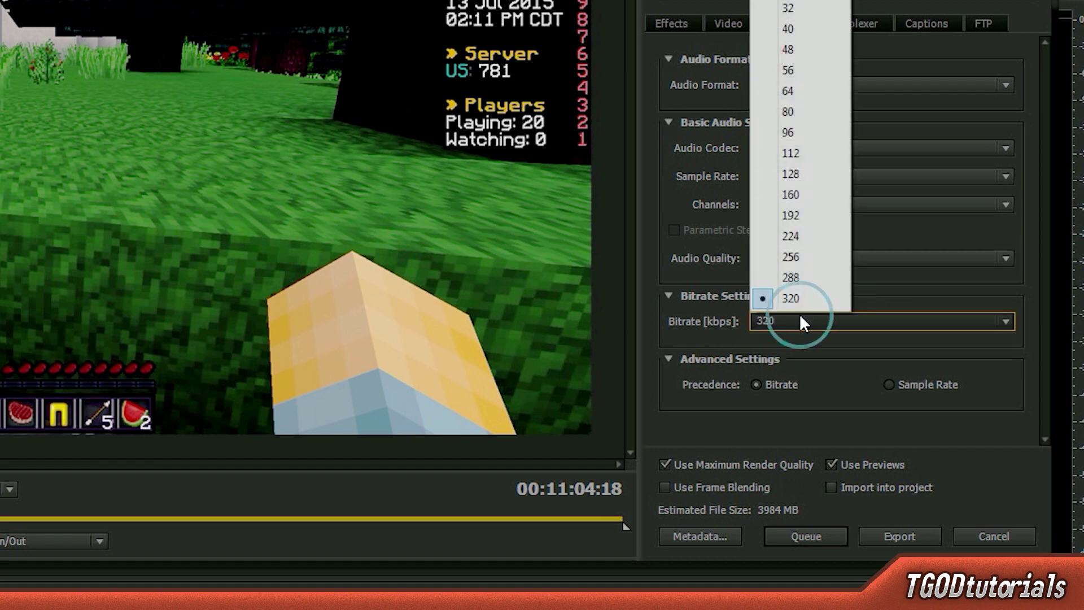
click(790, 298)
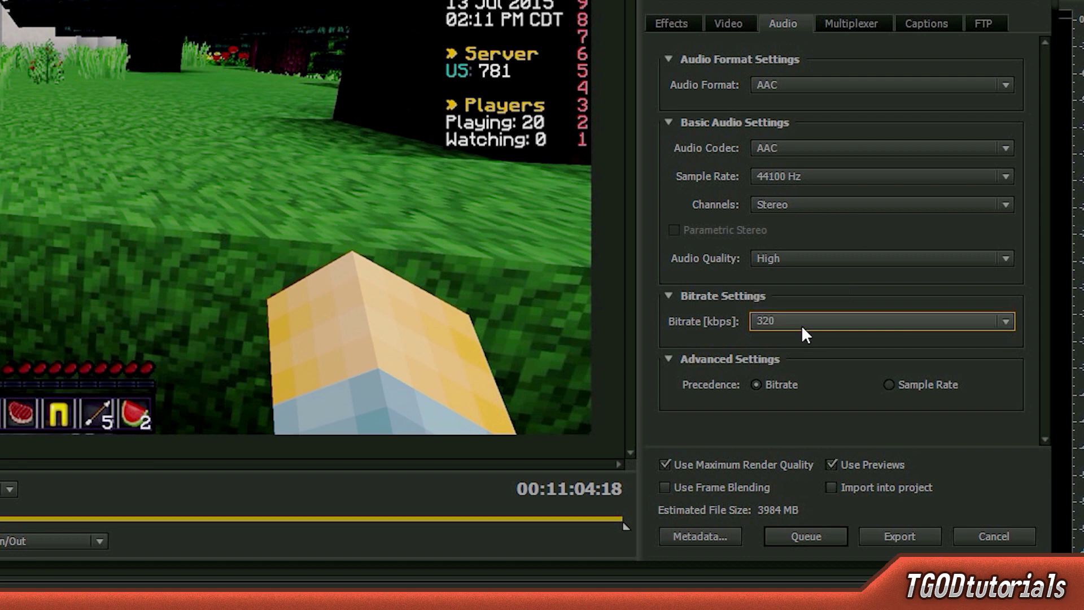
click(803, 325)
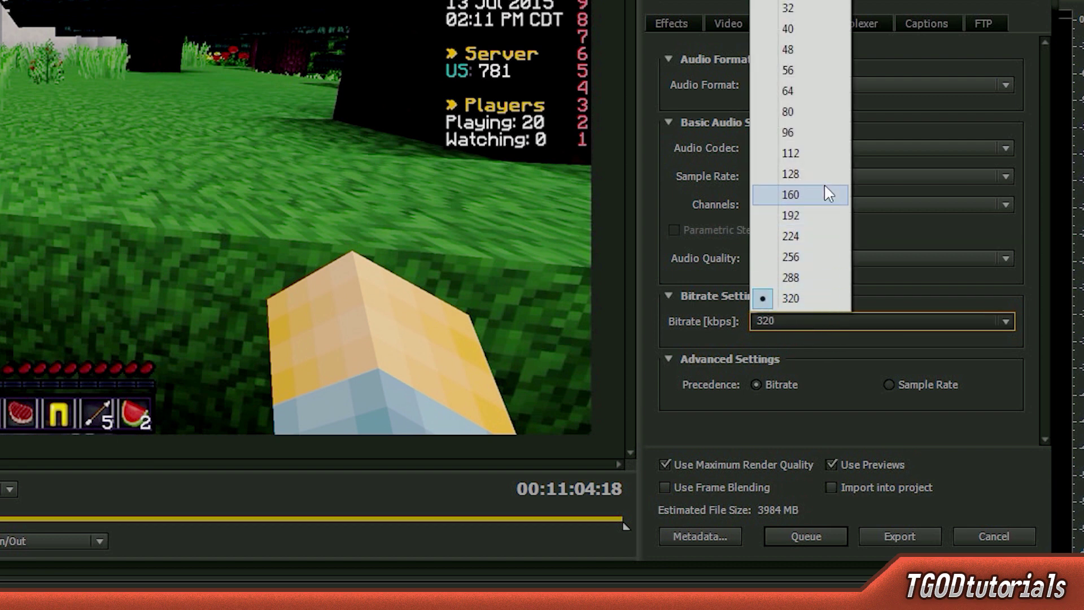
click(811, 173)
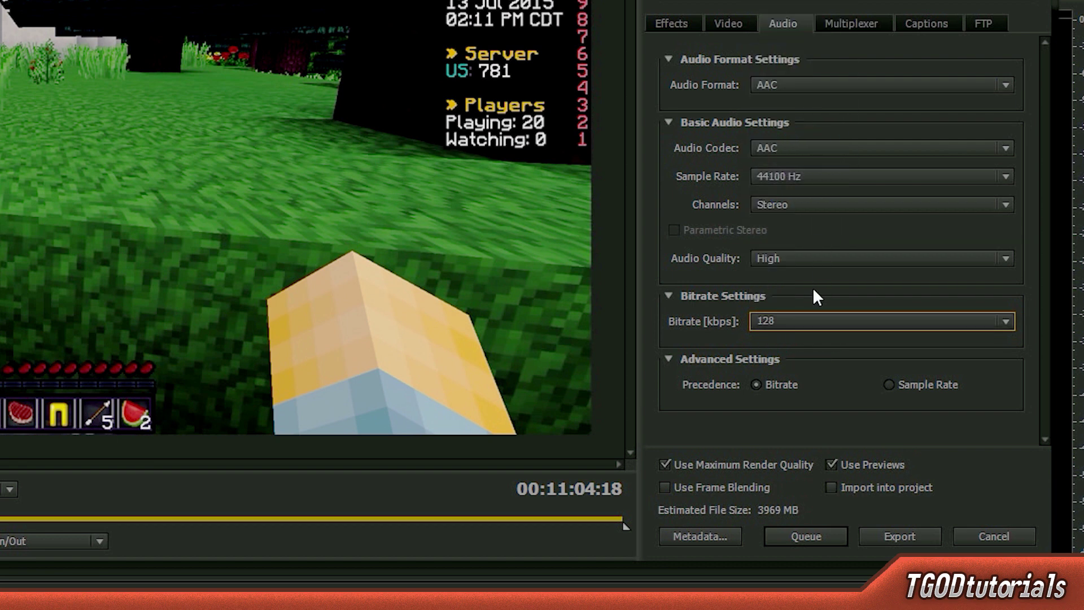
Reconfirm 128 kbps and set Precedence back to Bitrate.
click(757, 383)
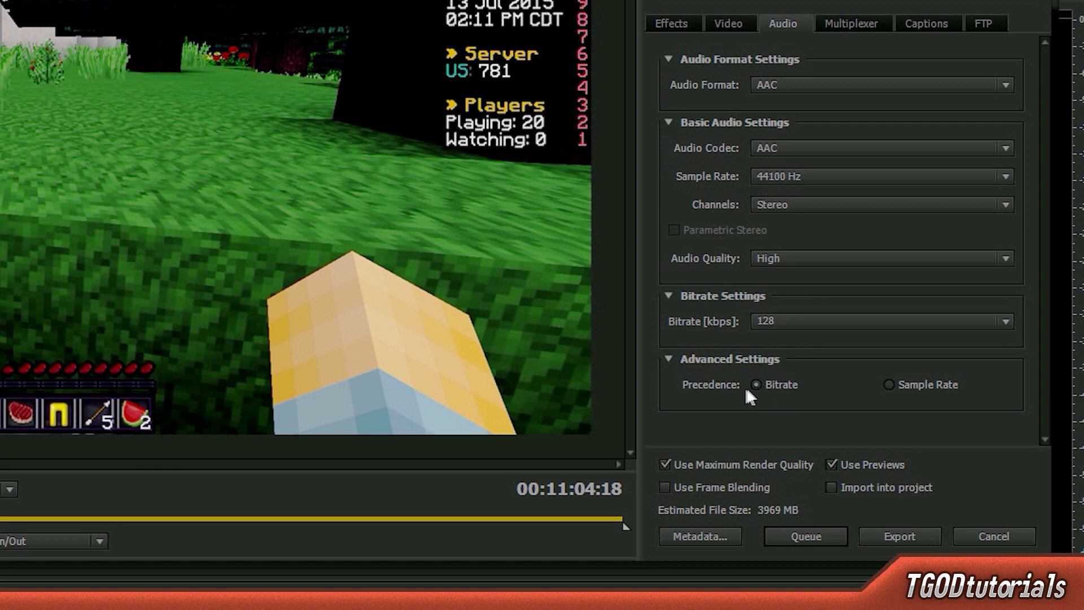
click(810, 322)
click(814, 175)
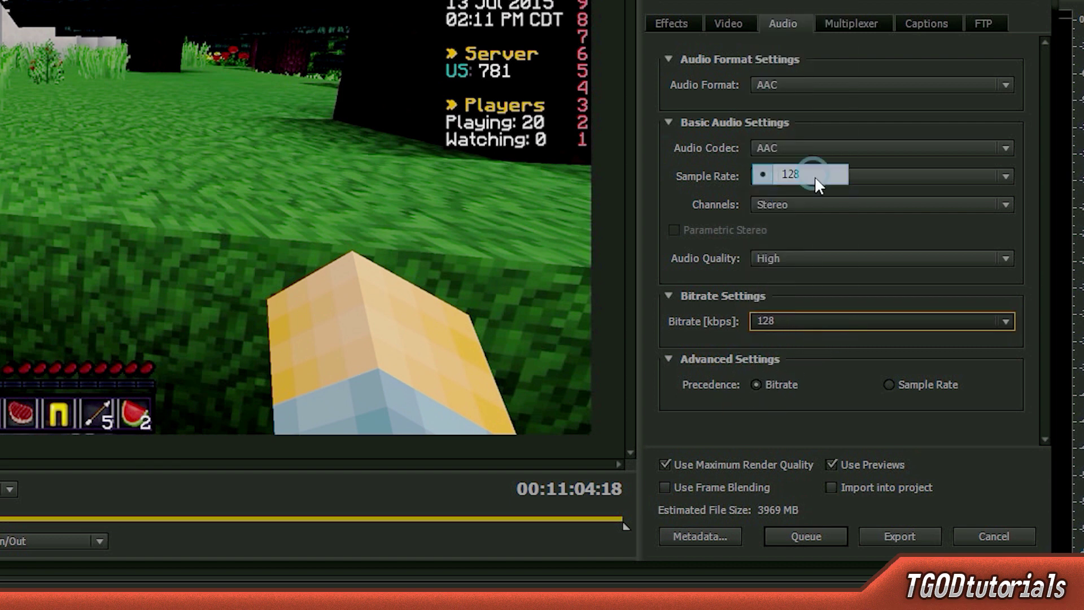
click(895, 383)
click(800, 384)
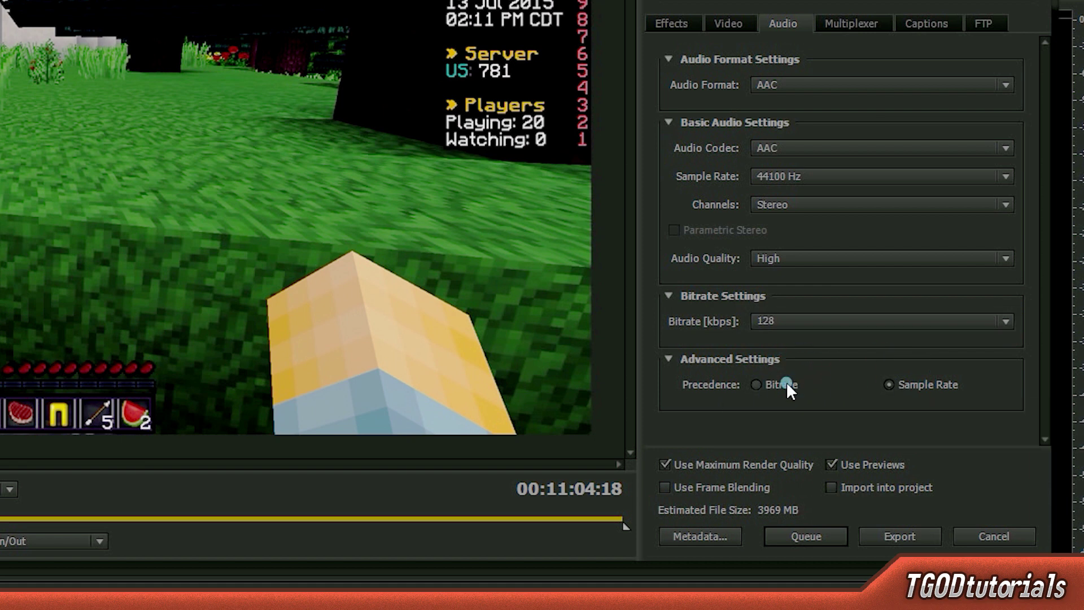
Keep the multiplexer on MP4 with Standard compatibility, then view the Captions and FTP options.
click(859, 21)
click(846, 84)
click(838, 107)
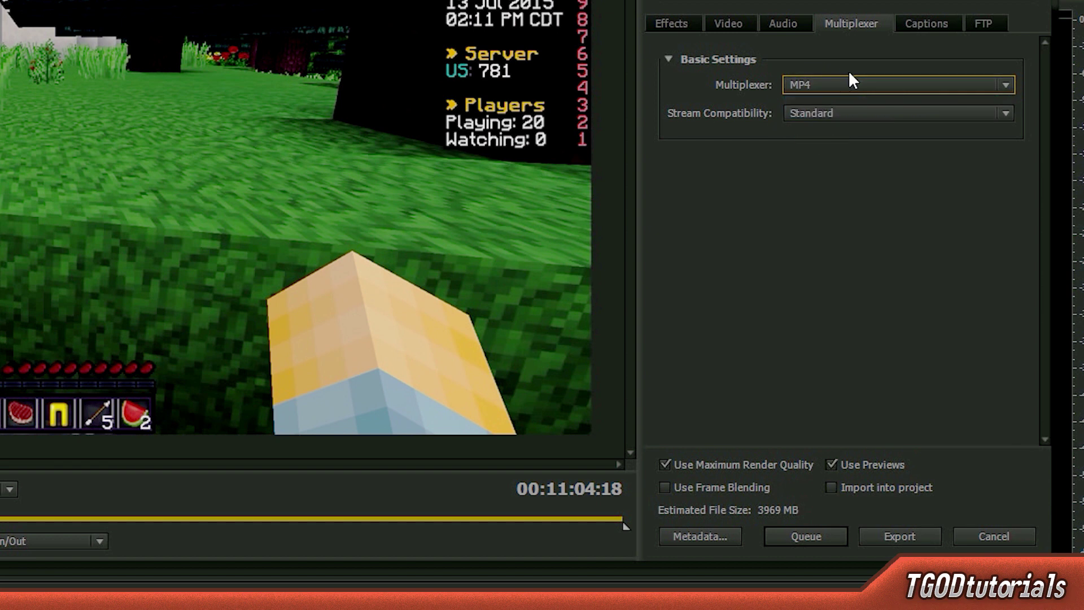
click(849, 79)
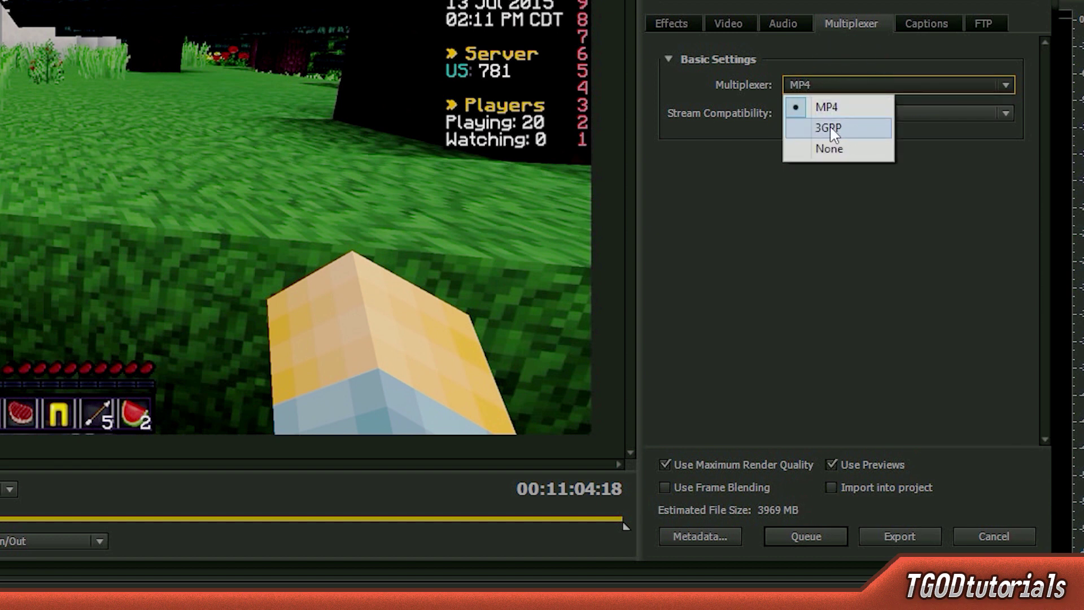
click(997, 180)
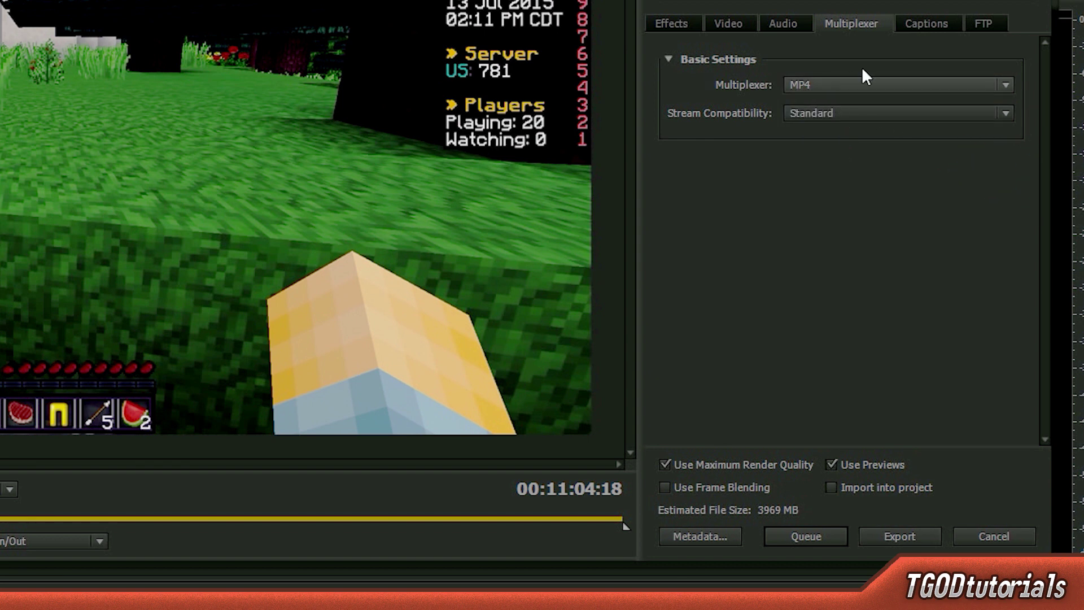
click(839, 112)
click(838, 136)
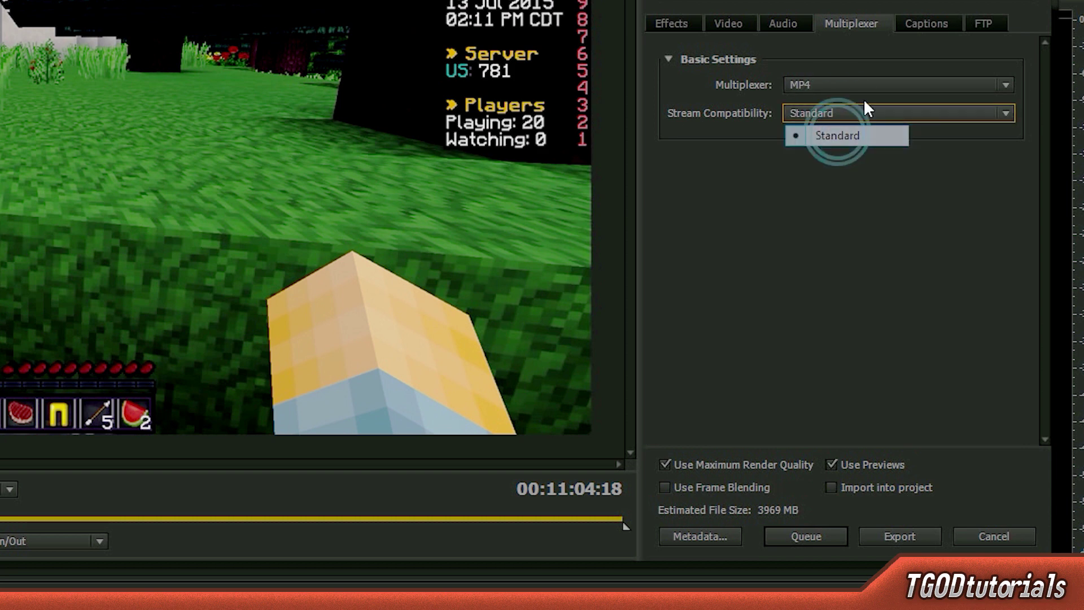
click(938, 27)
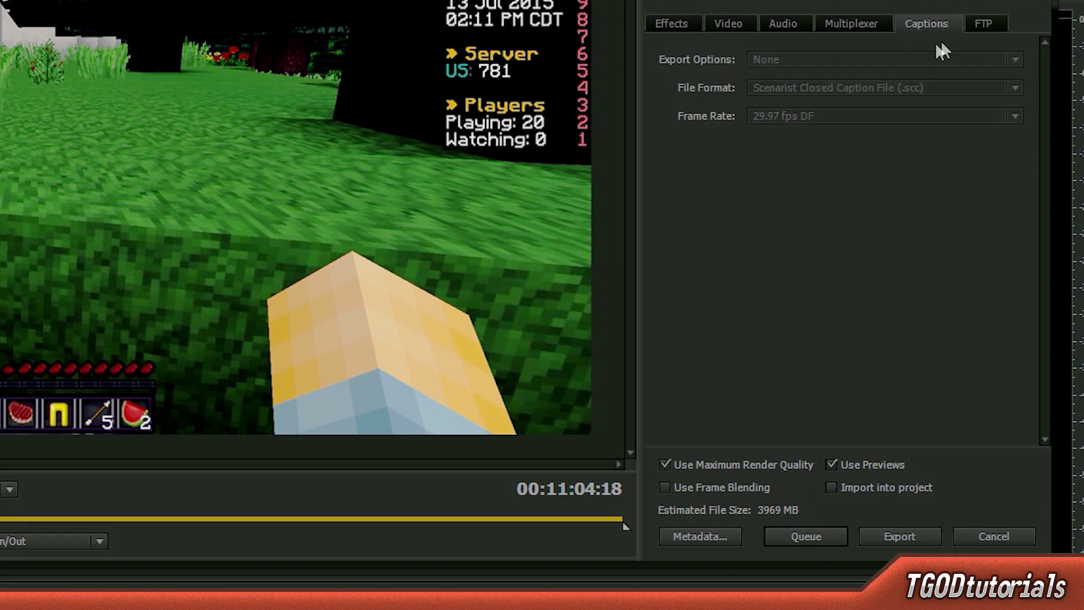
click(986, 25)
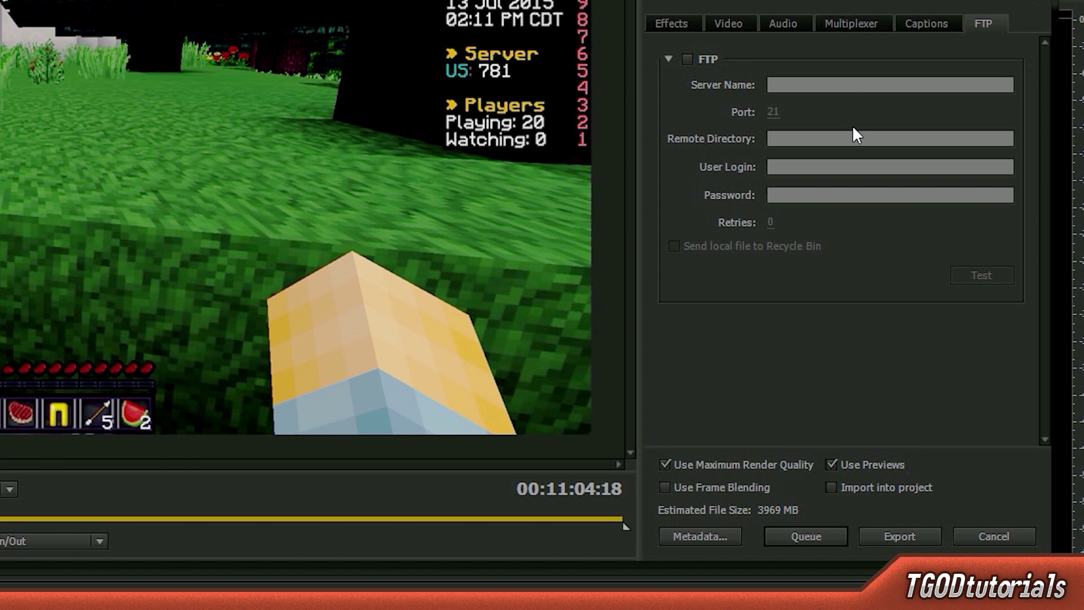
Back on the Video tab, set the frame rate to 60.
click(734, 25)
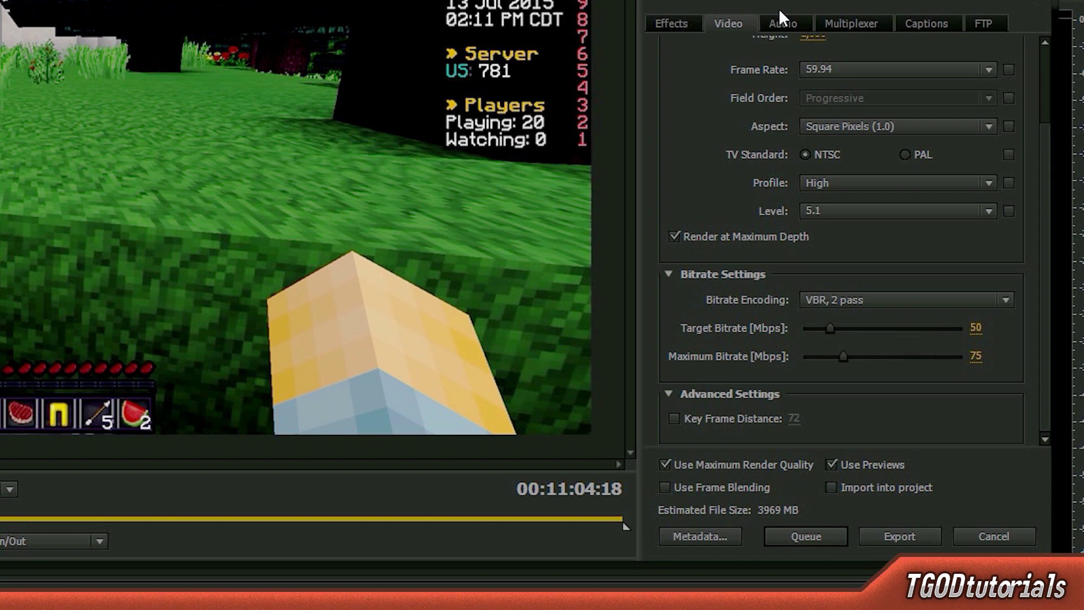
click(896, 70)
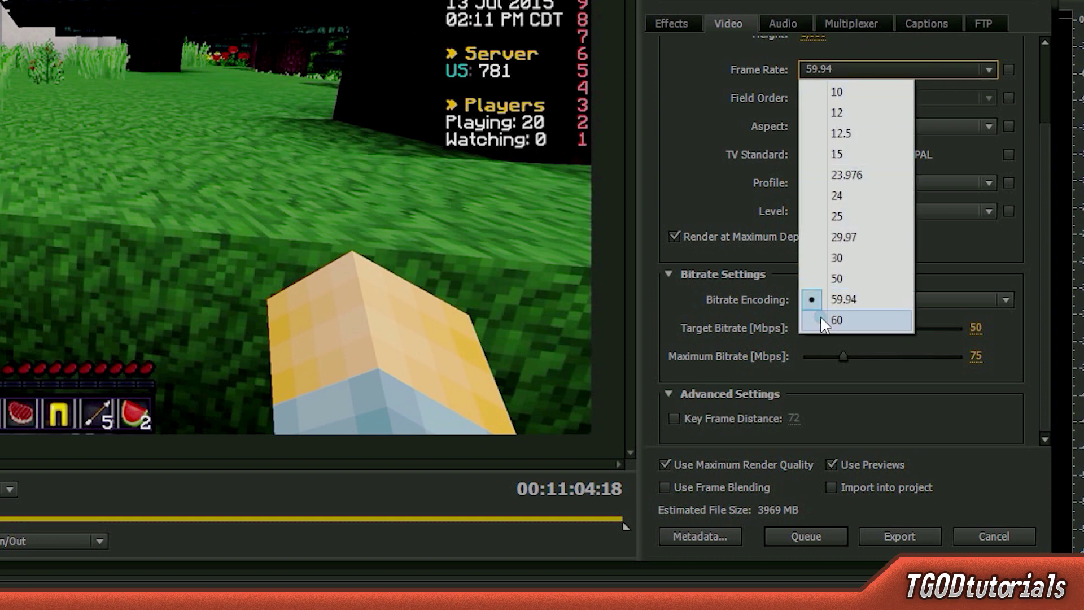
click(841, 318)
Enter a width of 2560 so the height becomes 1440.
scroll(1045, 146, up, 3)
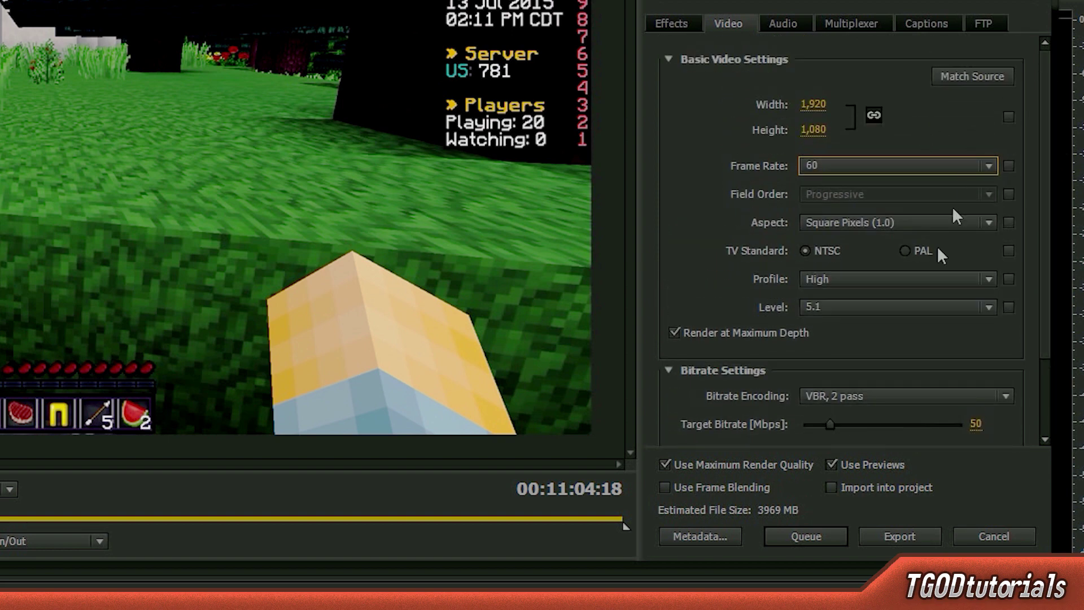
click(811, 108)
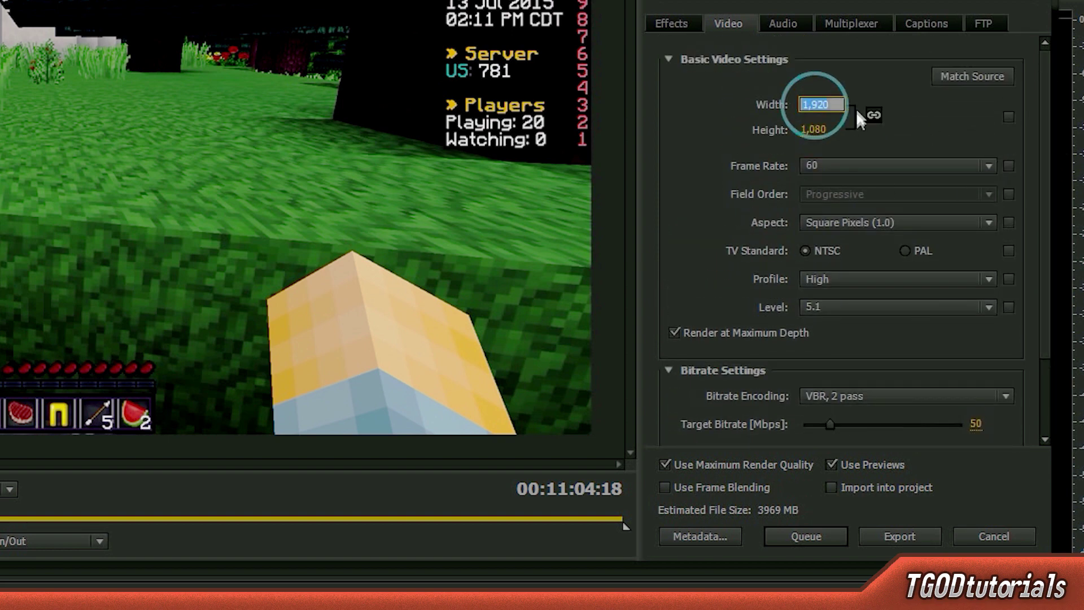
text(2560)
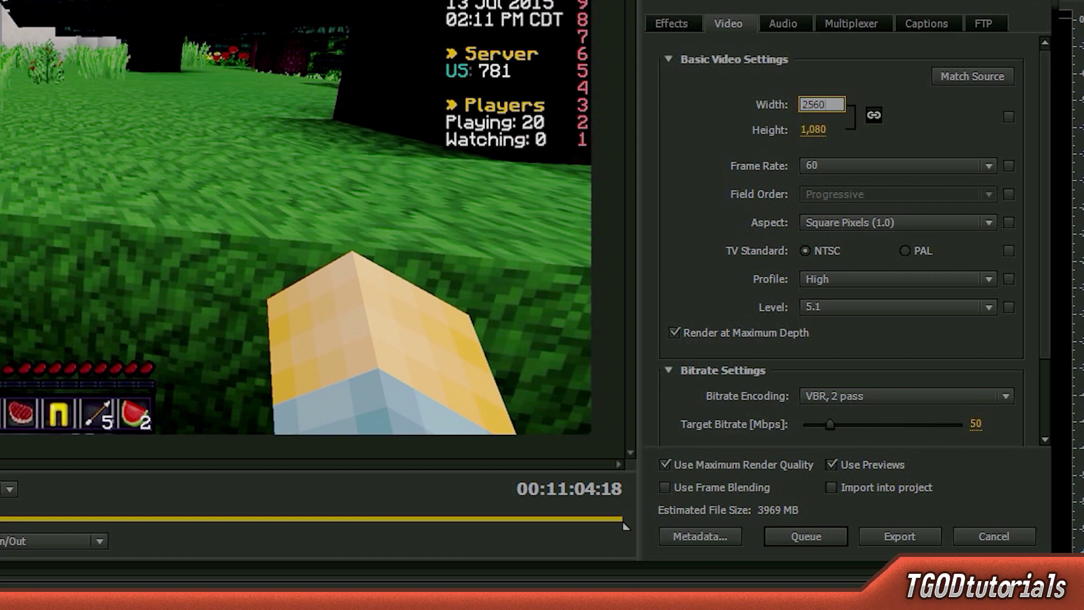
key(Return)
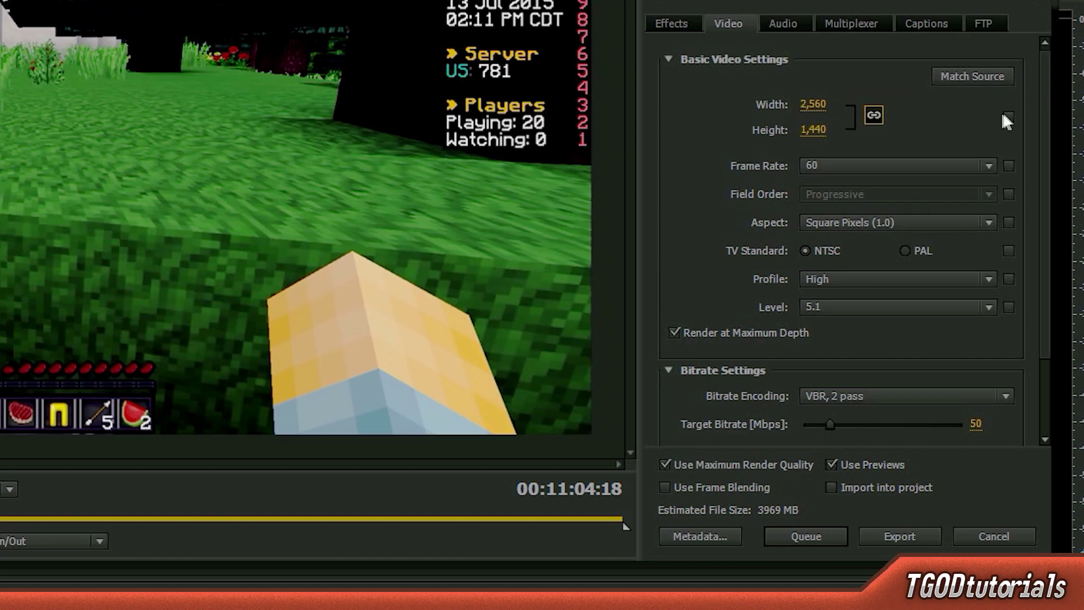
scroll(1022, 130, down, 3)
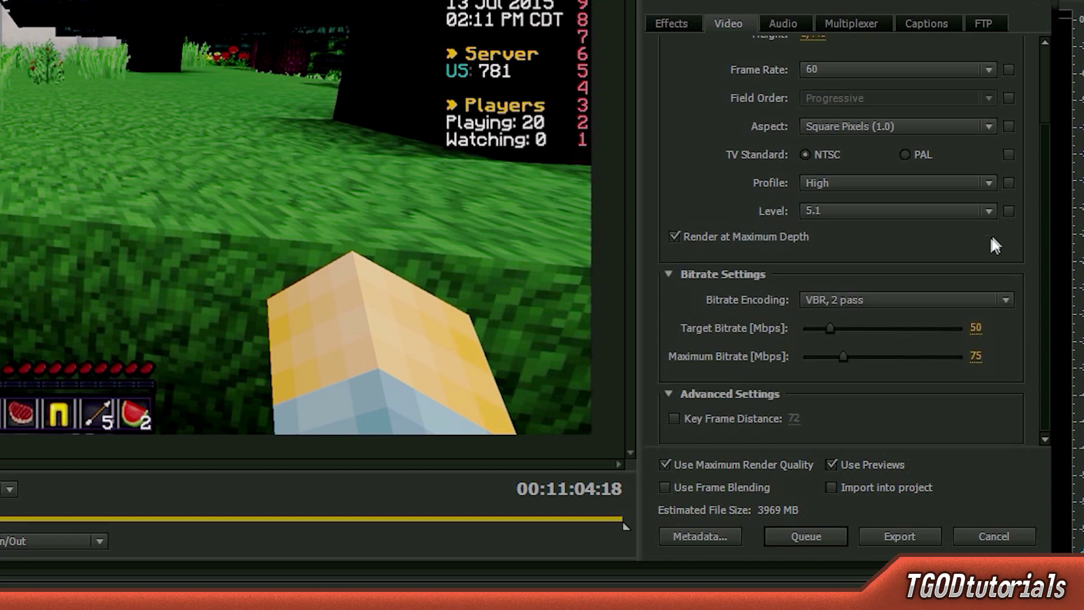
scroll(992, 242, up, 3)
Review each export tab and confirm the summary shows 2560x1440, 60 fps, VBR 2-pass 50/75 Mbps, AAC 128 kbps.
click(782, 24)
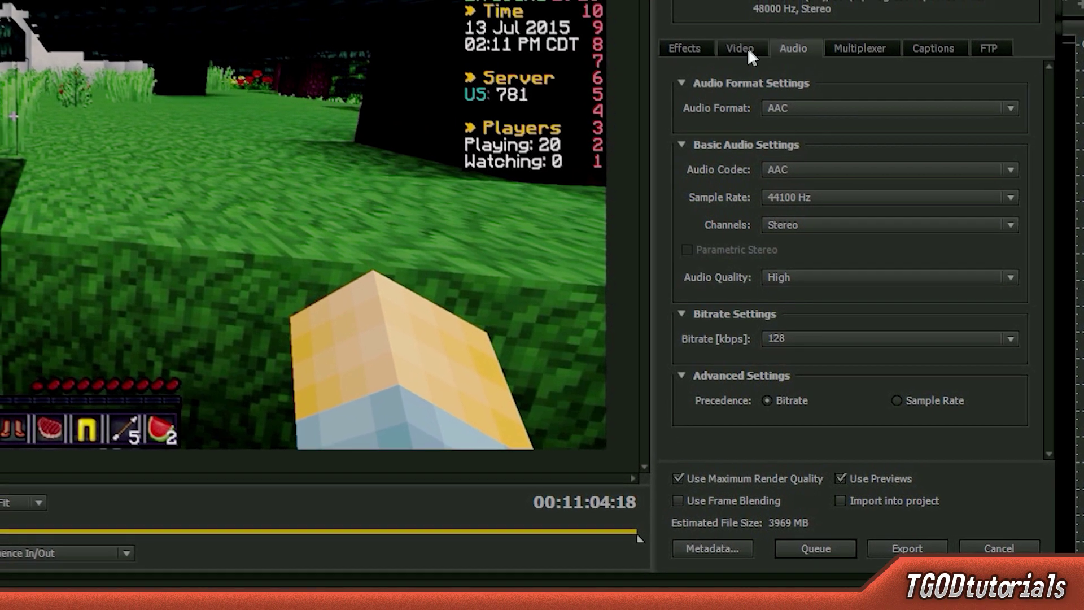
click(747, 48)
click(796, 49)
click(882, 46)
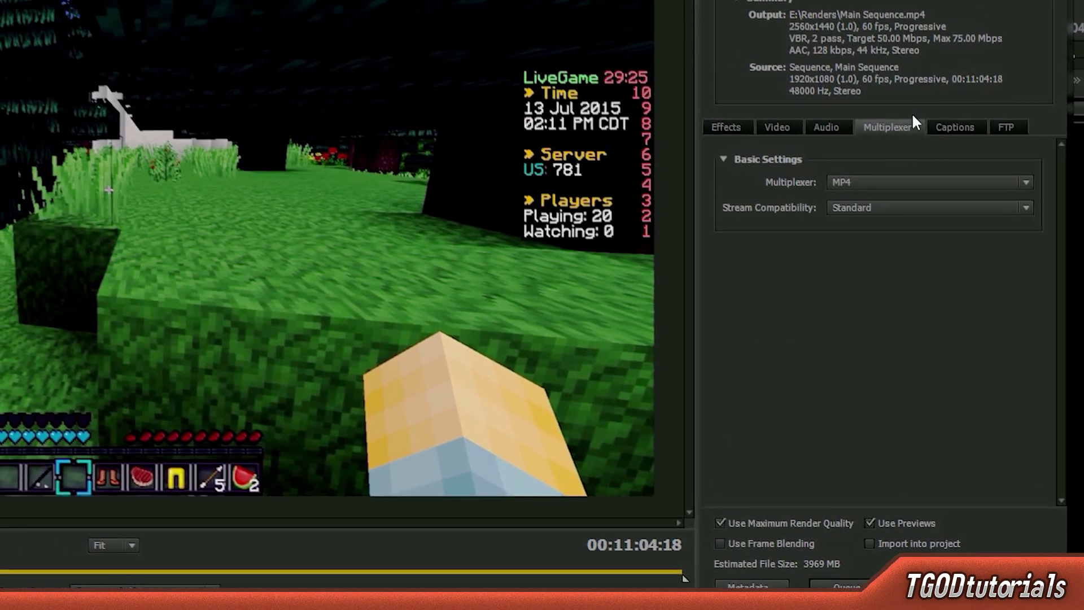
click(955, 127)
click(1007, 128)
click(777, 127)
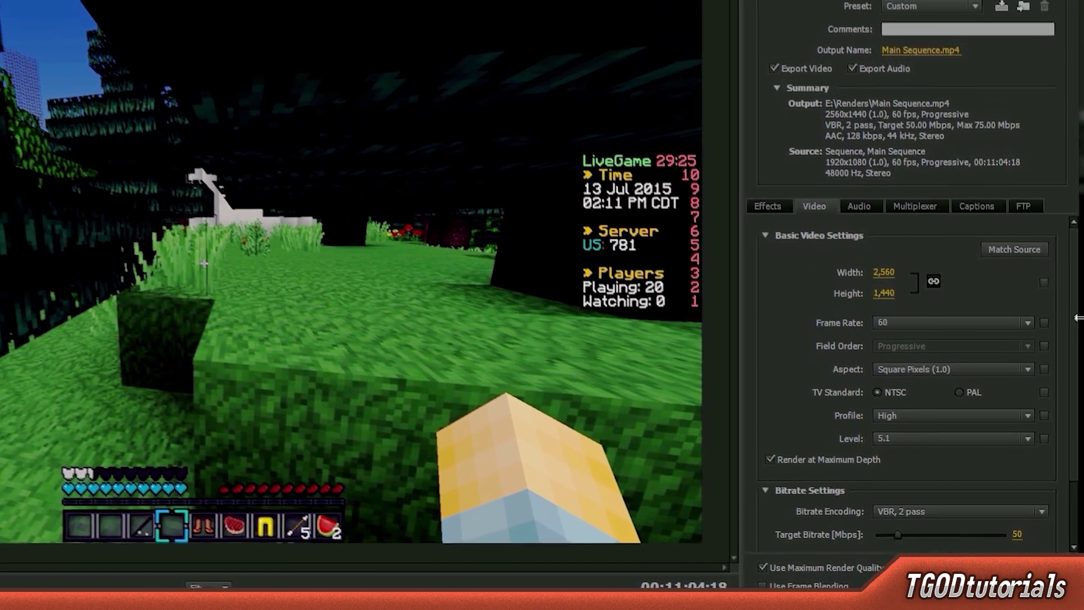
scroll(1050, 395, down, 2)
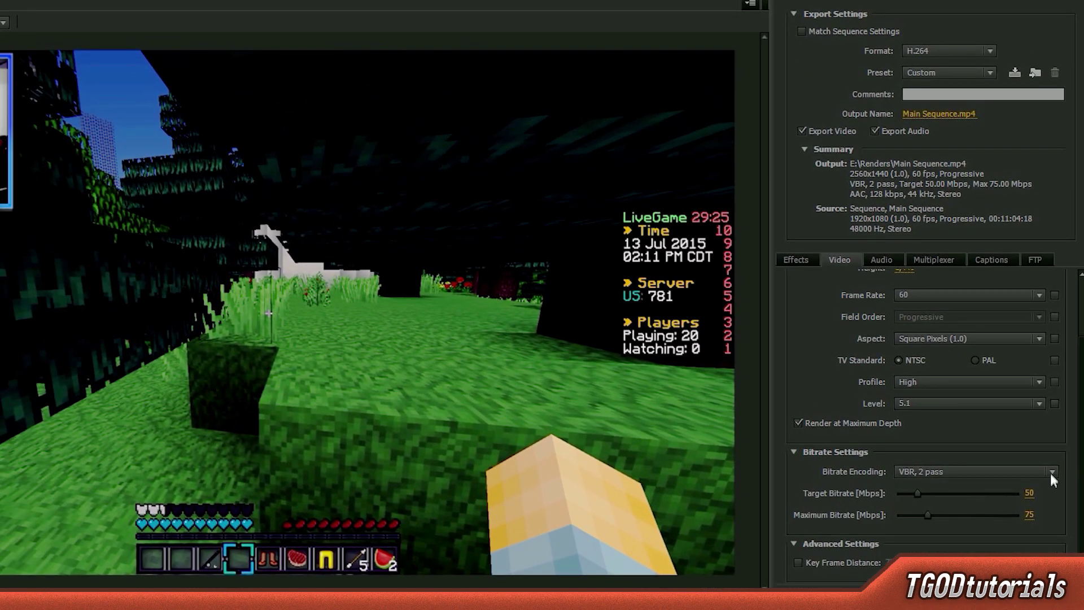
scroll(1049, 471, up, 3)
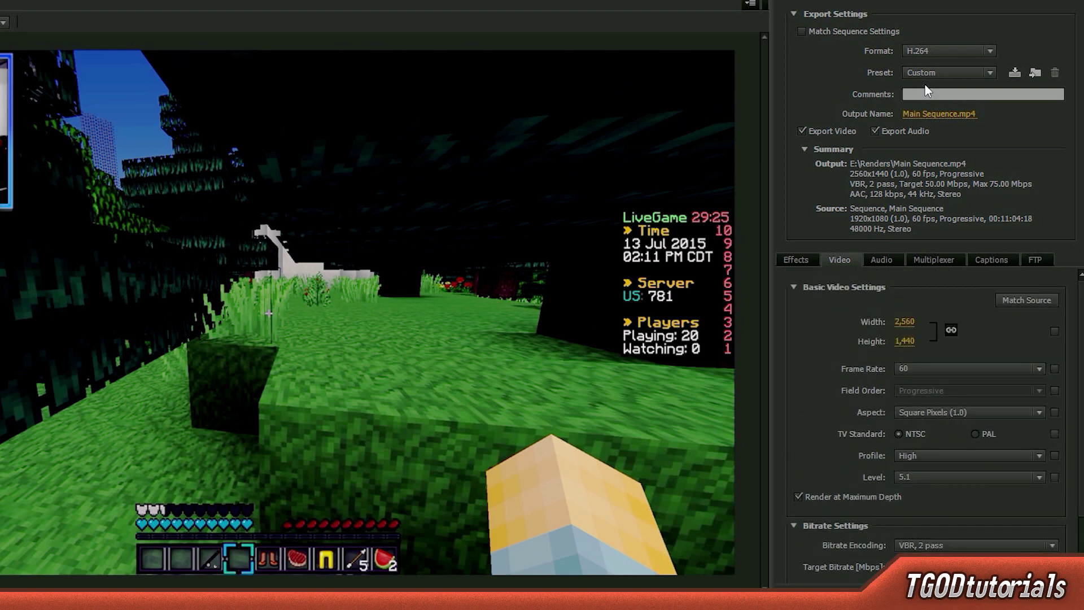
click(1014, 74)
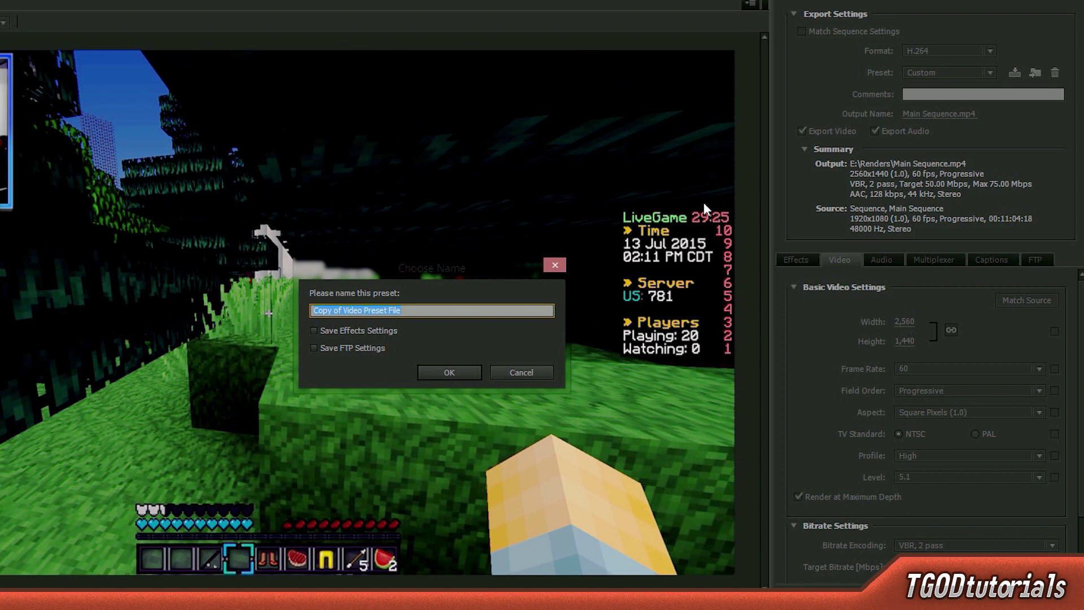
text(YouTube)
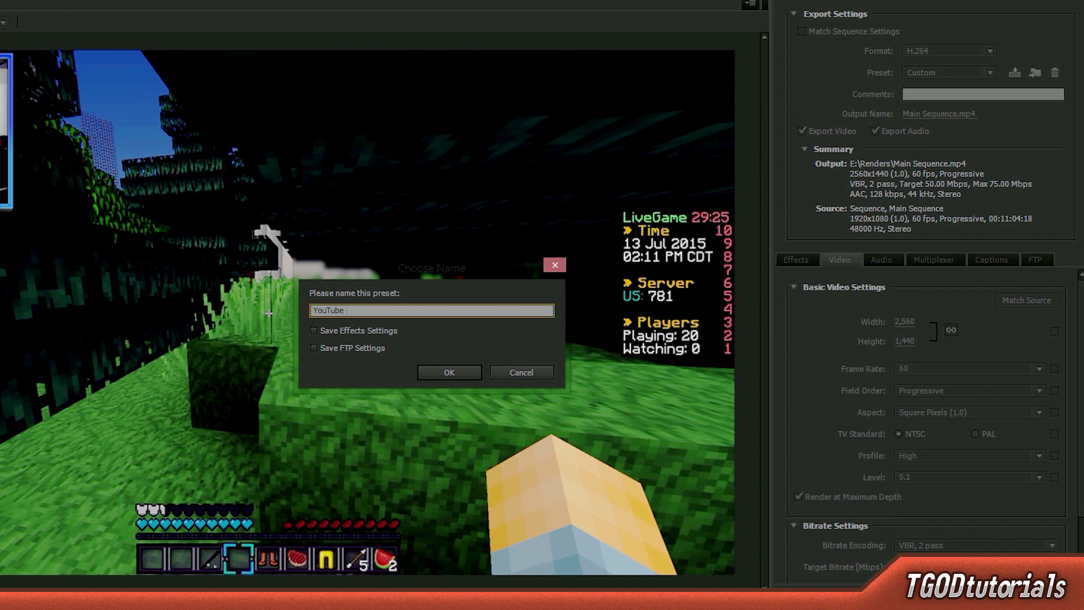
text( 1440p)
text( 60fps)
text( High Qua)
text(lirt)
key(BackSpace)
key(BackSpace)
text(ty)
click(527, 371)
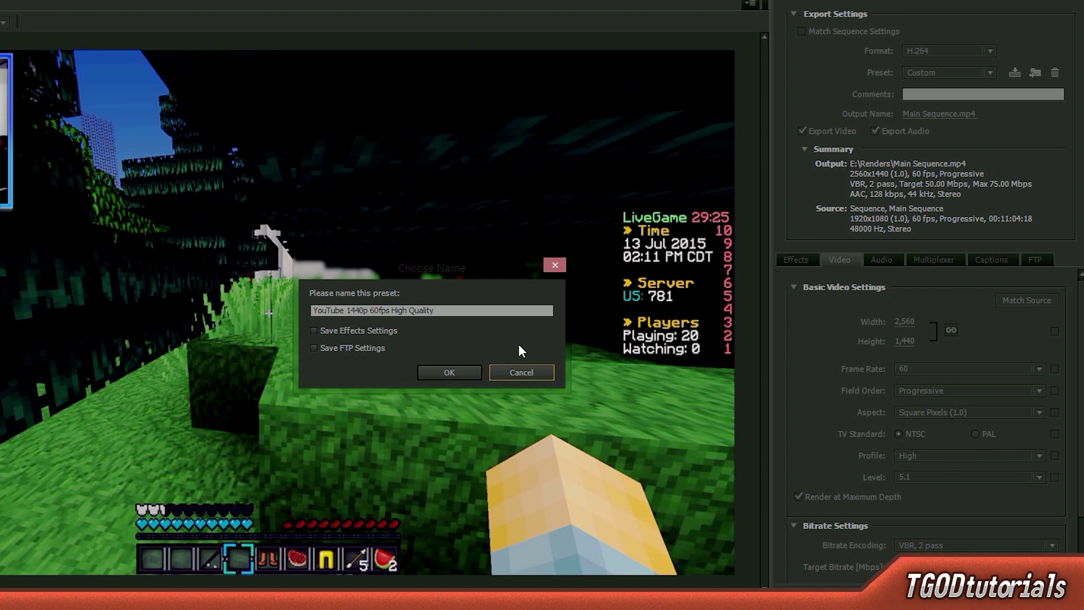
click(531, 366)
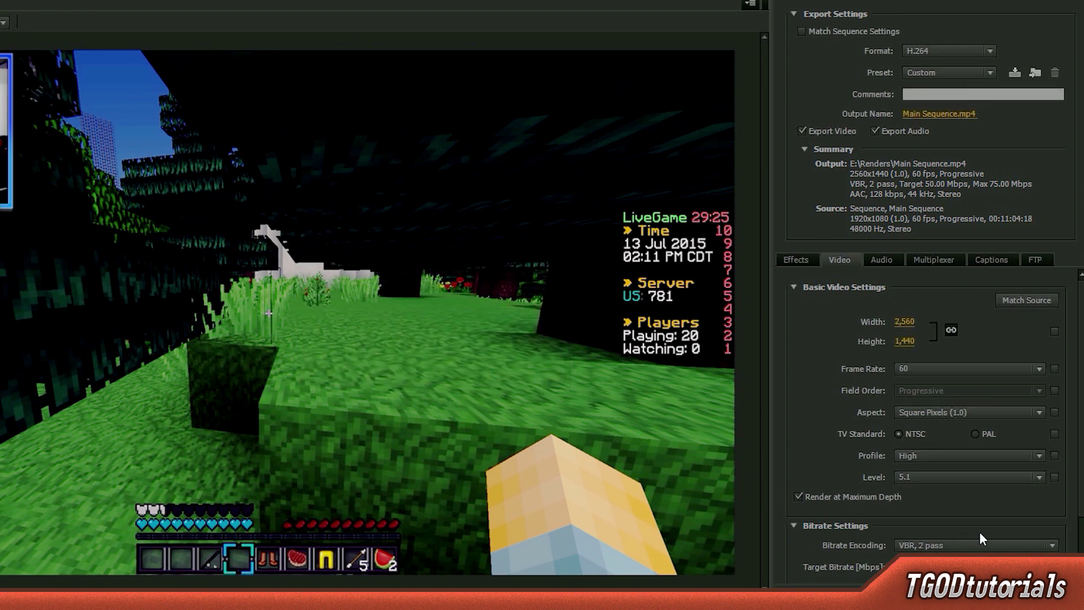